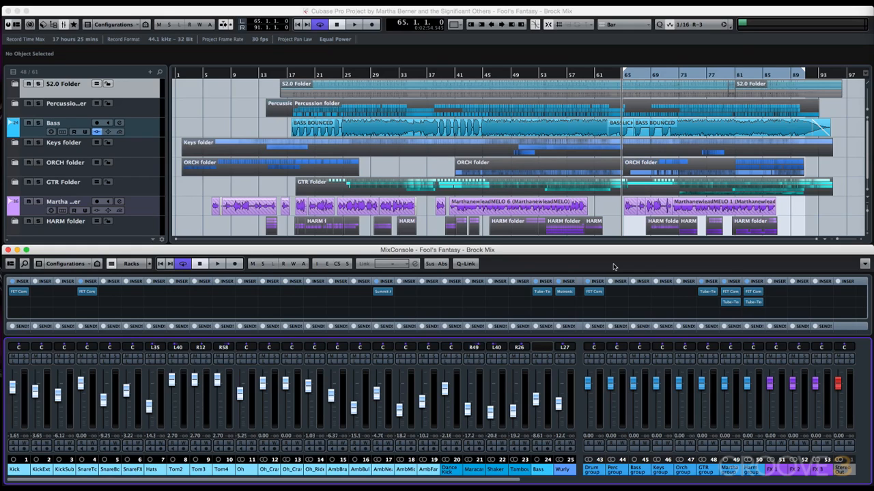
- Load the TSAR-1 Reverb in the first insert slot of FX 1 and duplicate it to FX 2 and FX 3
click(781, 409)
click(803, 409)
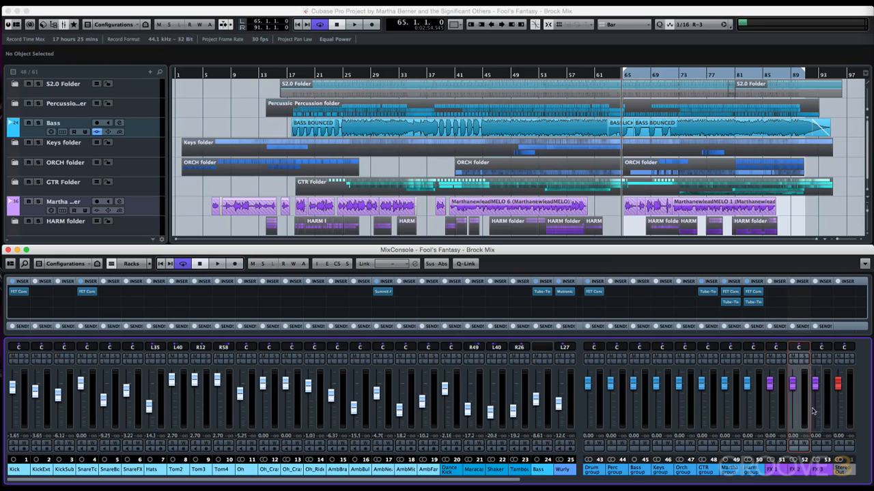
click(822, 411)
click(781, 413)
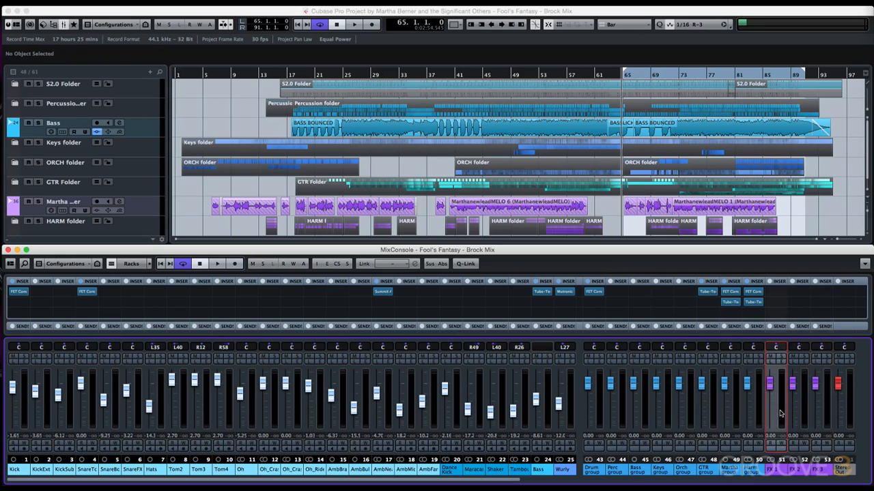
click(782, 291)
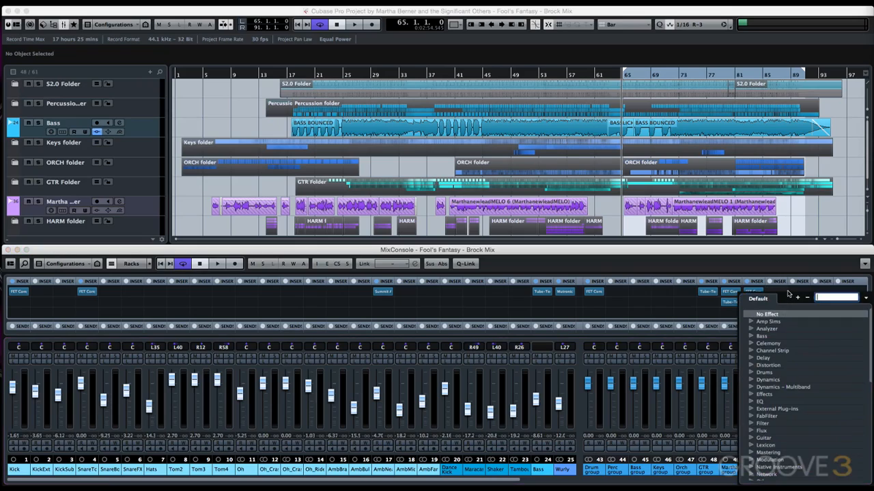
text(tsa)
key(Return)
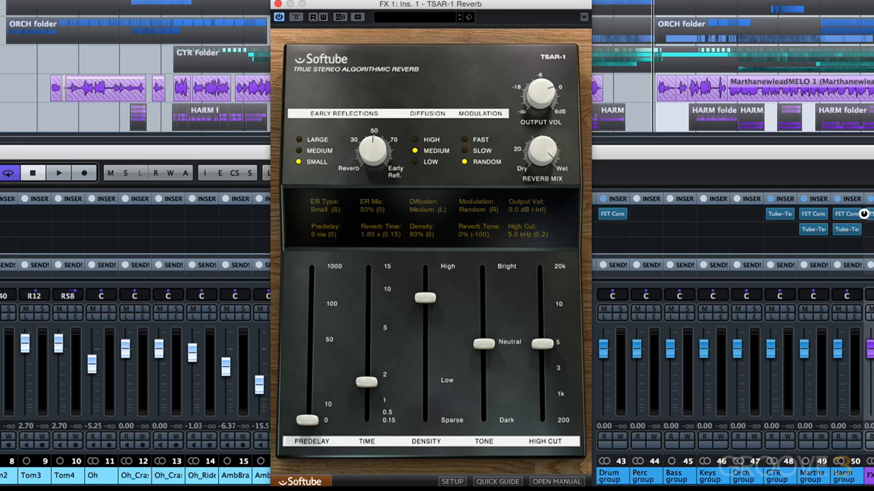
click(864, 213)
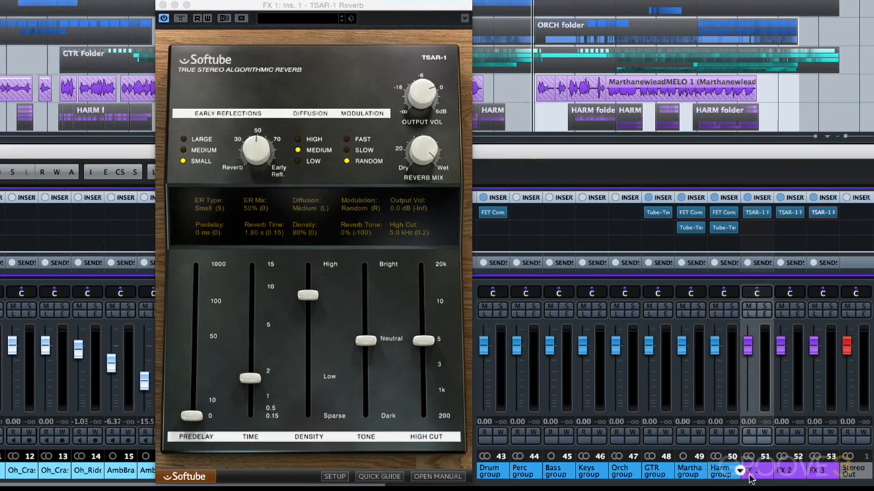
- Rename the FX 1 channel as Drum Reverb
click(751, 473)
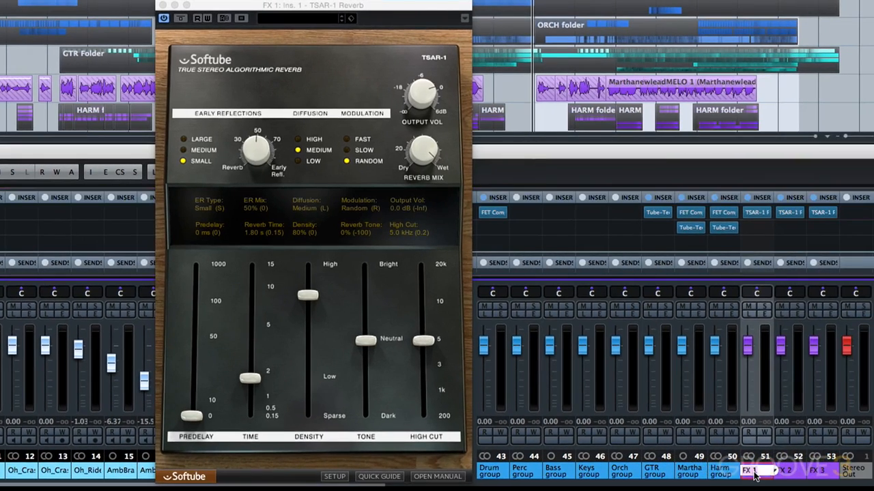
double_click(750, 471)
text(Dru)
text(m Reverb)
key(Return)
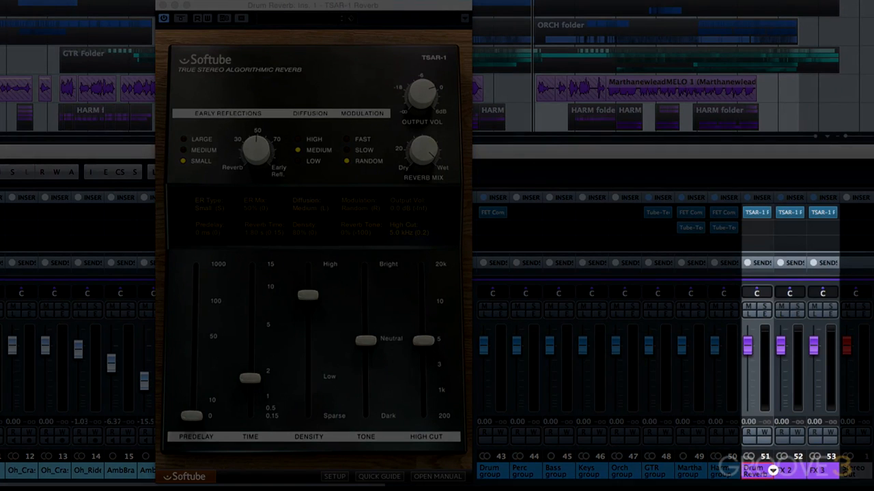
- Rename the FX 2 channel as General Reverb and the FX 3 channel as FX Reverb
double_click(781, 471)
text(Ceneral Reverb)
key(Return)
double_click(816, 470)
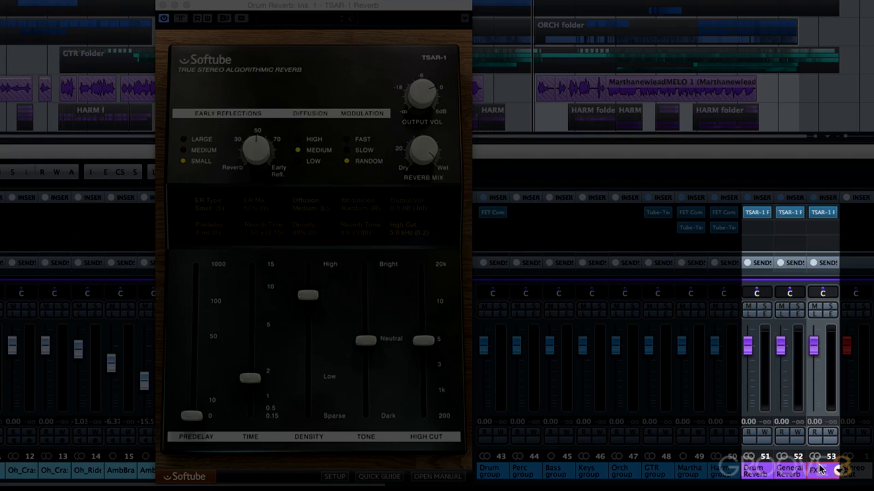
text(Reverb)
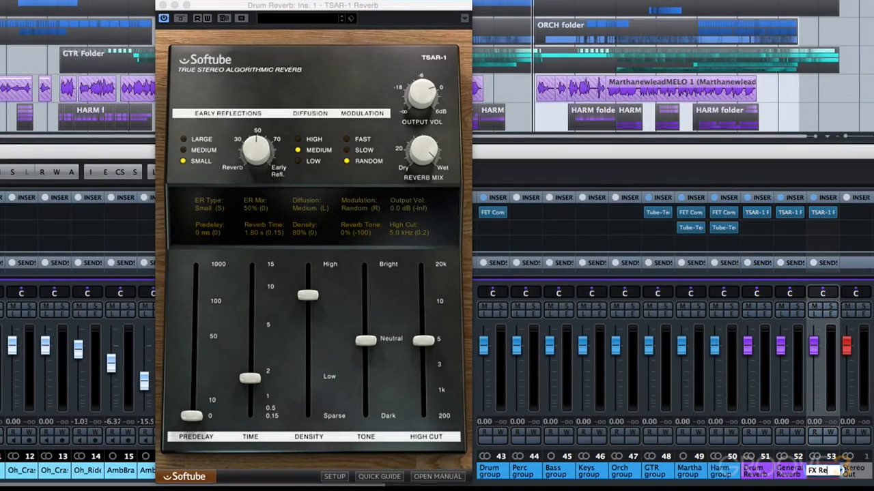
key(Return)
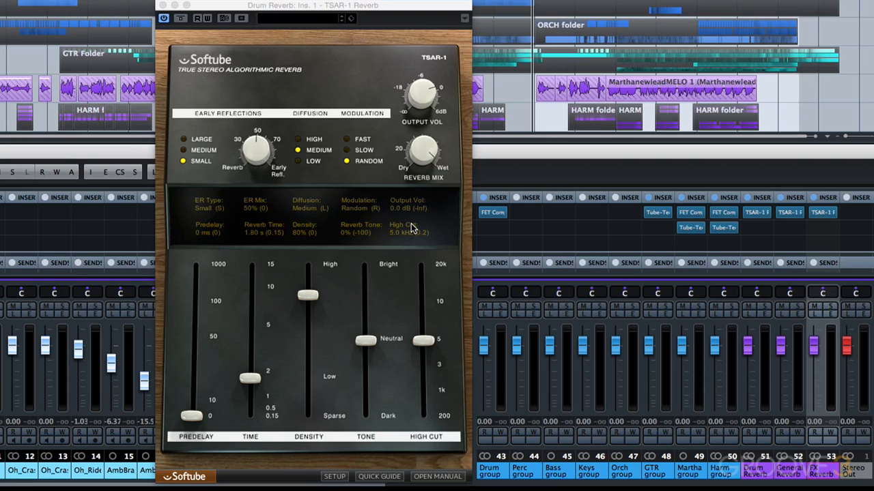
- Load the Default preset in the Drum Reverb channel's TSAR-1
click(319, 19)
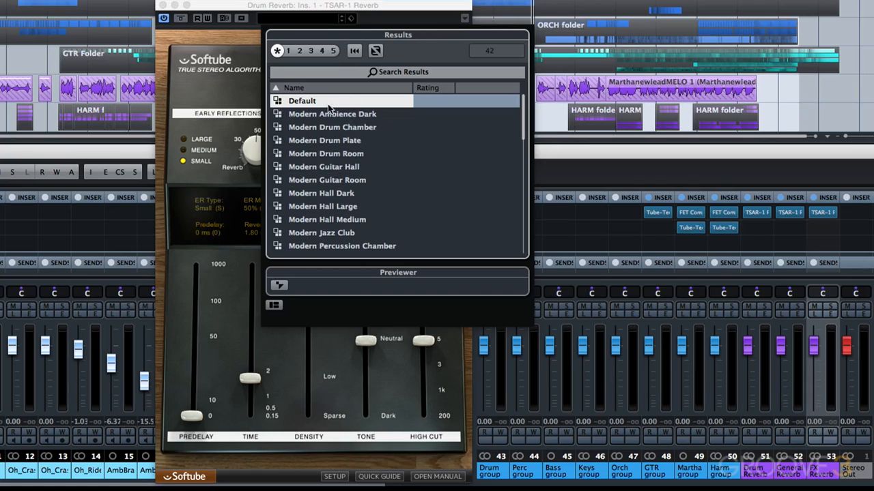
double_click(328, 102)
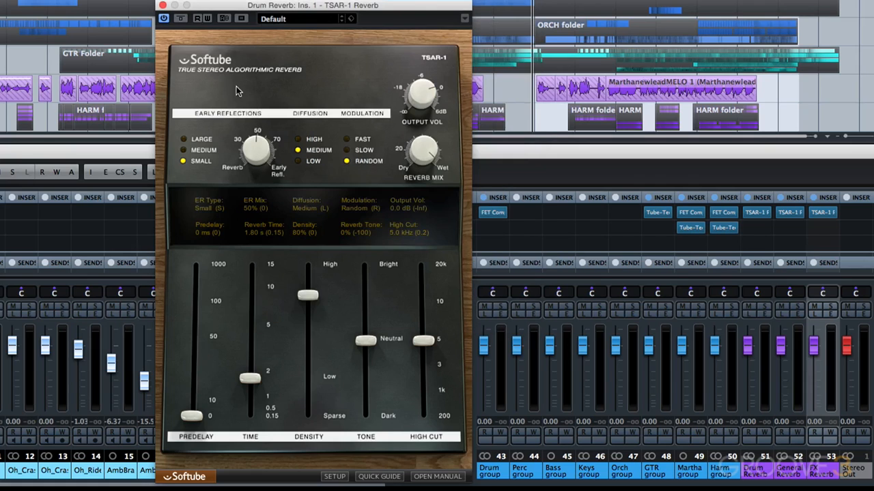
- In the Drum group's channel settings, route the first send to Drum Reverb, activate it and set its level to 0.75 dB
click(500, 314)
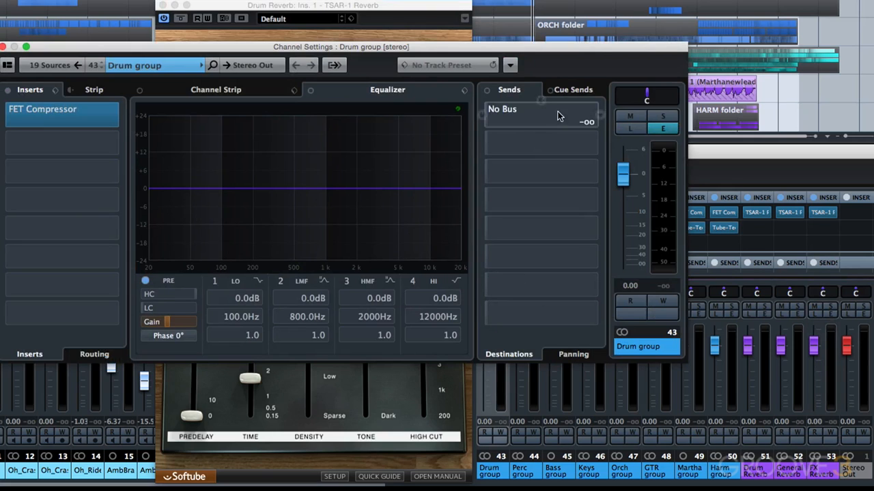
click(598, 116)
click(634, 177)
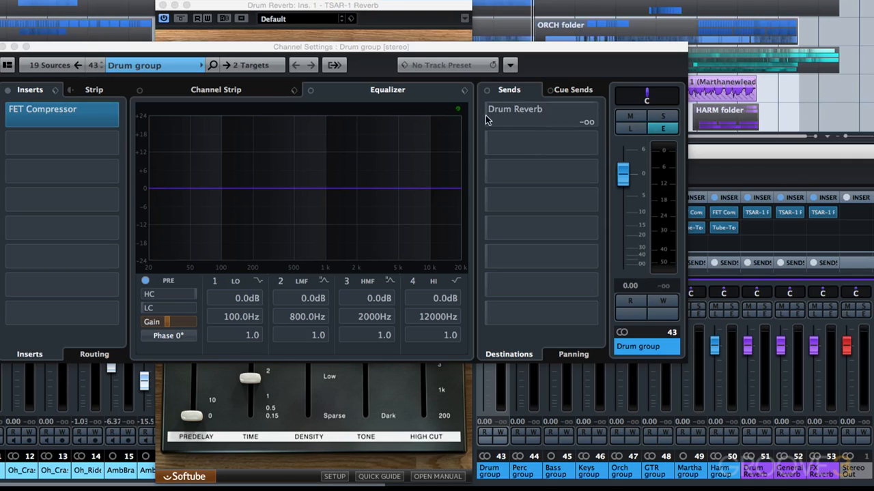
click(483, 116)
drag(485, 118, 613, 139)
- Solo the Drum group and start playback with the Drum Reverb plug-in window in front
click(662, 116)
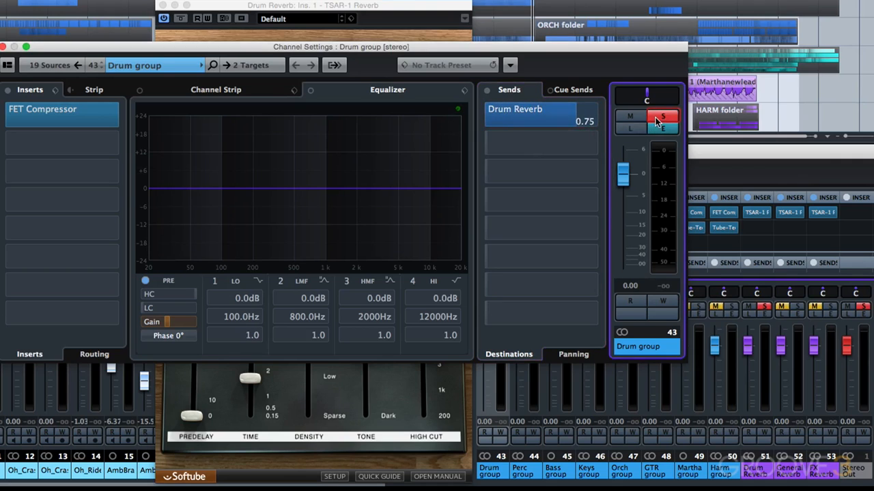
click(431, 29)
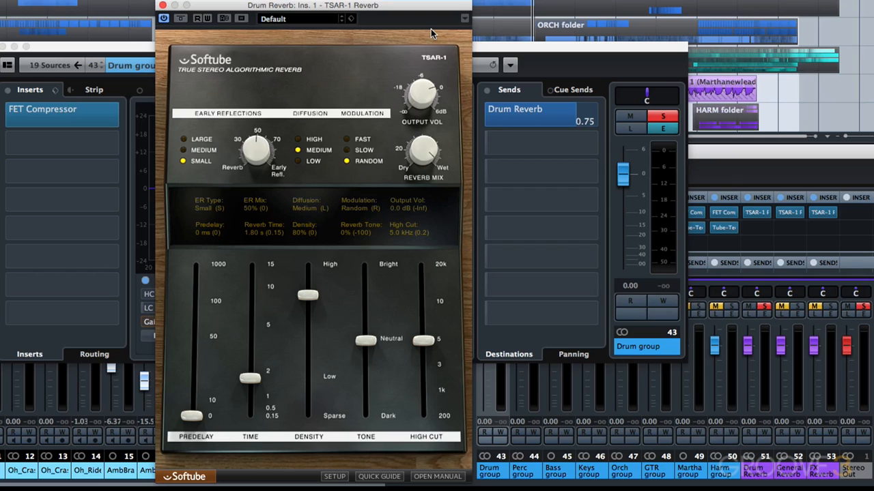
key(space)
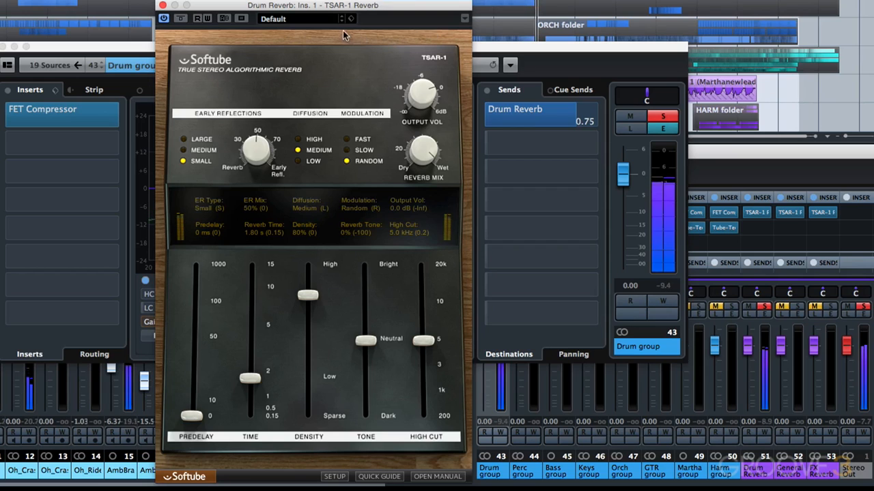
- Audition the TSAR-1 presets from Modern Ambience Dark through Modern Guitar Hall and settle on Modern Drum Chamber
click(342, 22)
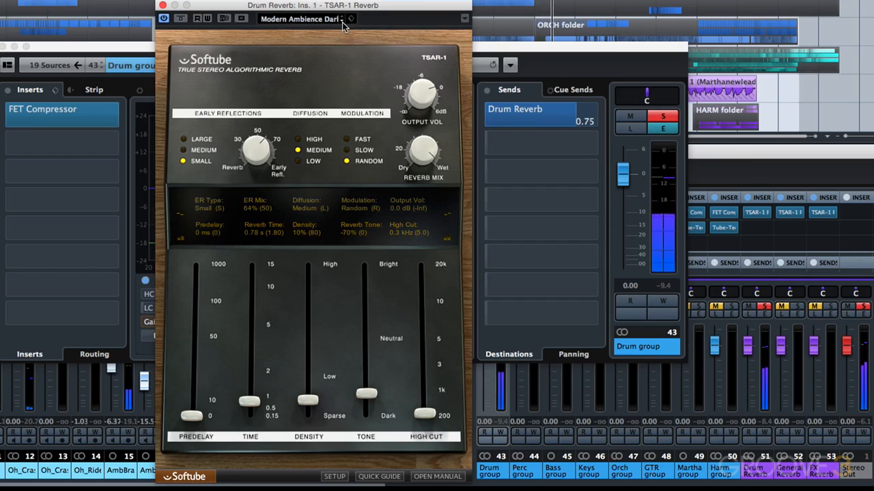
click(342, 22)
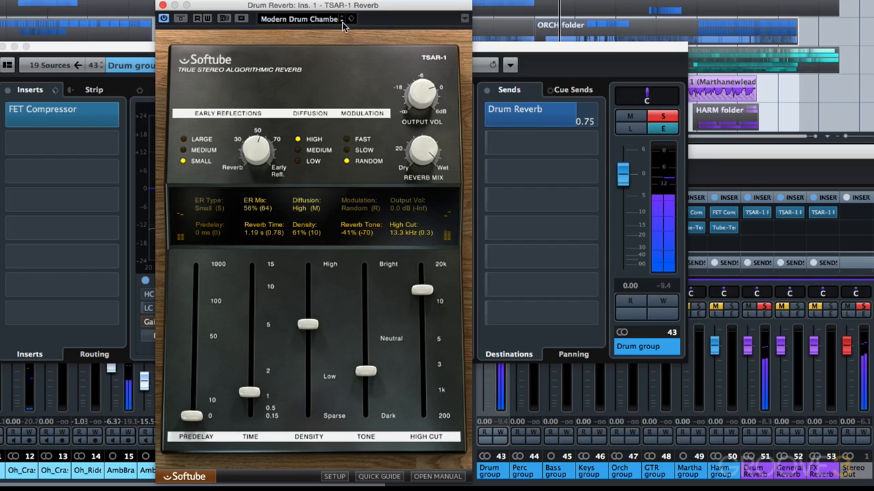
click(342, 22)
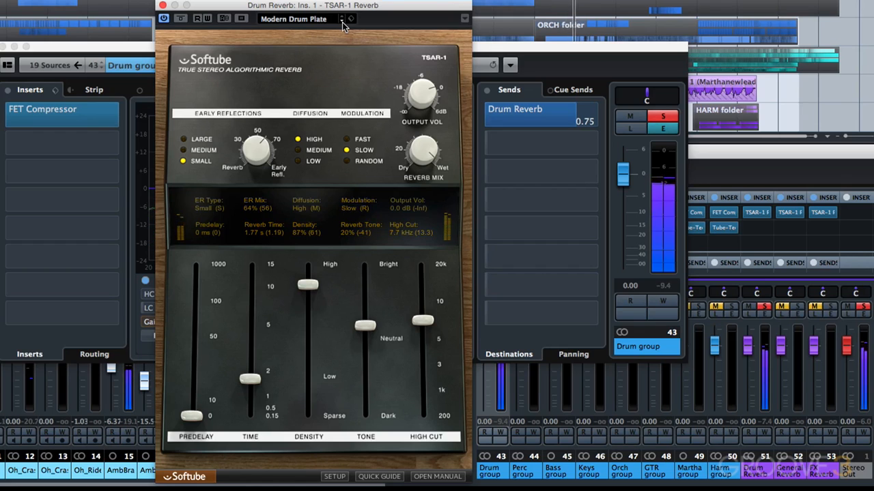
click(342, 22)
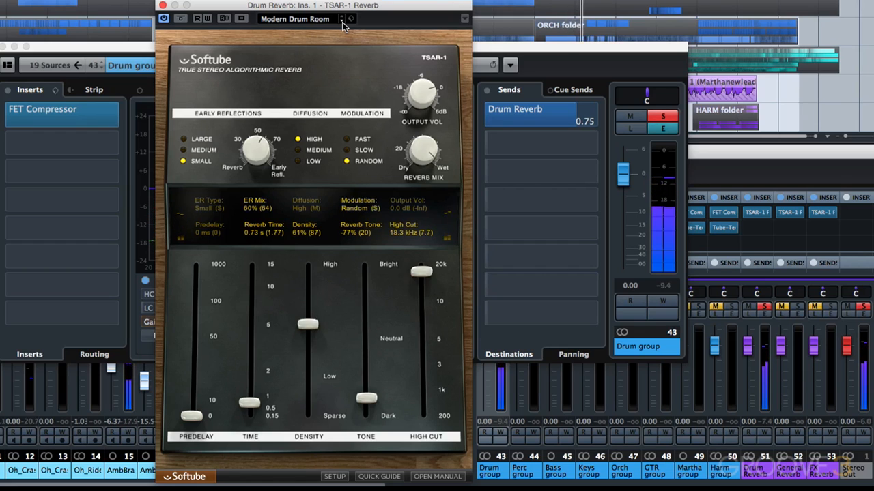
click(342, 22)
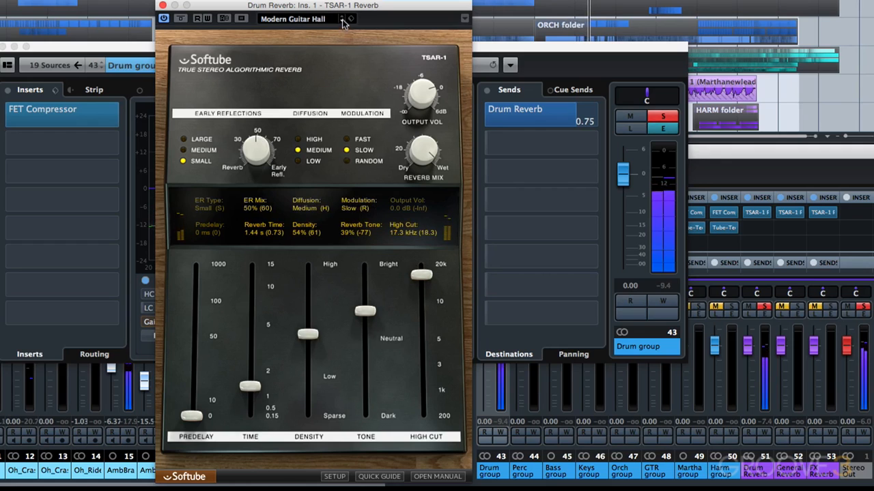
click(342, 18)
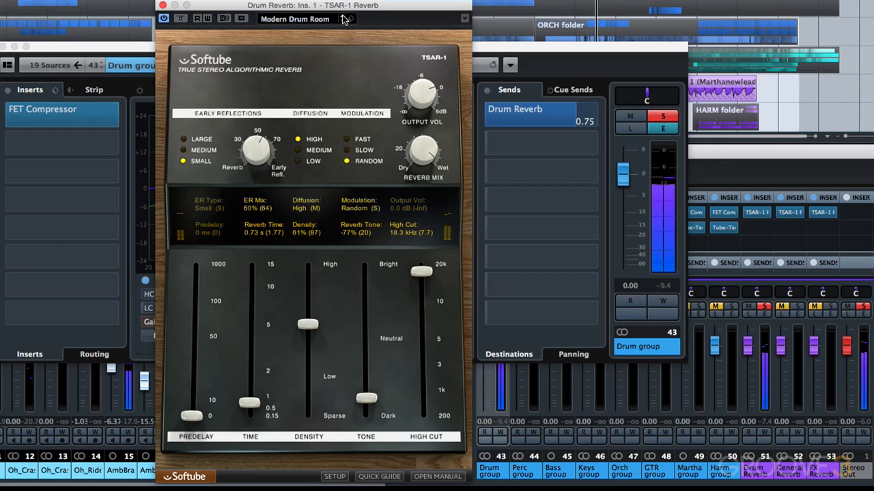
click(344, 19)
click(344, 18)
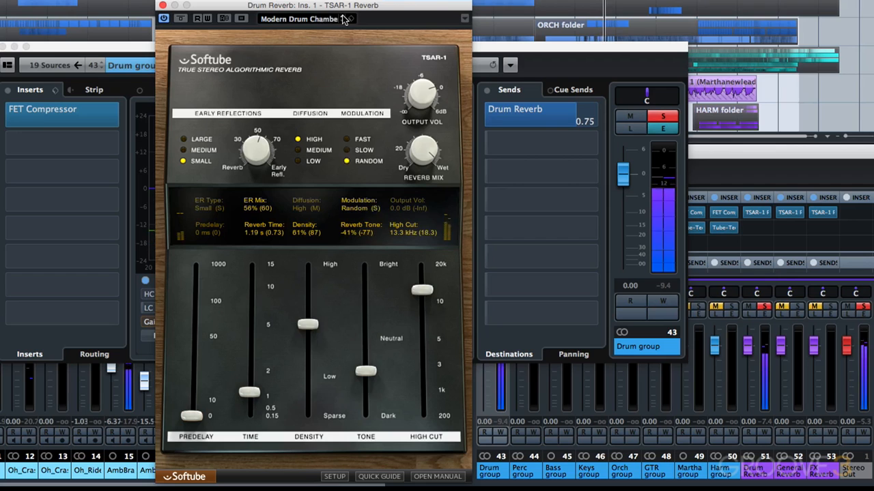
- Lower the Drum group's send to Drum Reverb to -12.4 dB, and bypass and re-enable the send to compare
click(574, 124)
drag(573, 123, 526, 122)
click(483, 116)
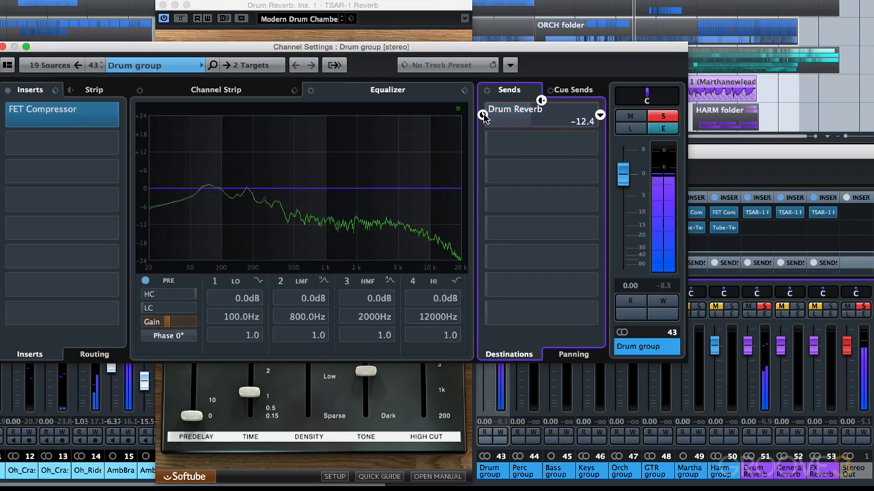
click(483, 116)
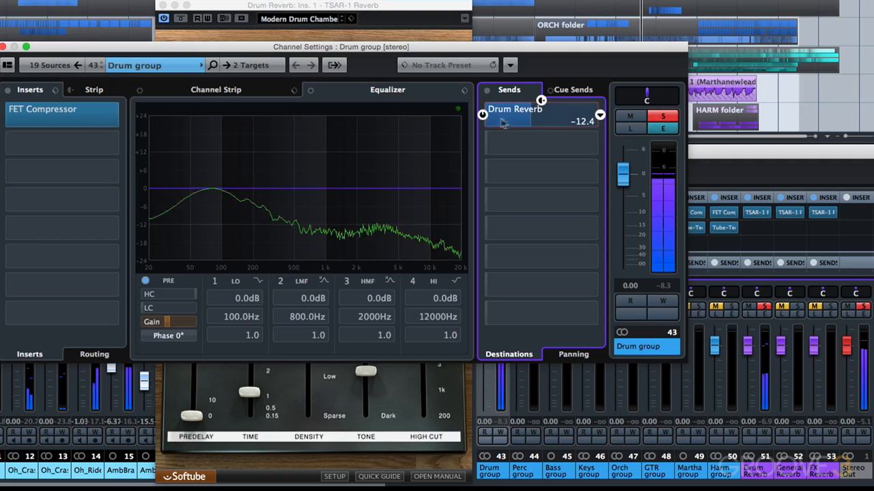
- Try the Modern Drum Room preset on the Drum Reverb and return to Modern Drum Chamber
click(428, 23)
click(316, 19)
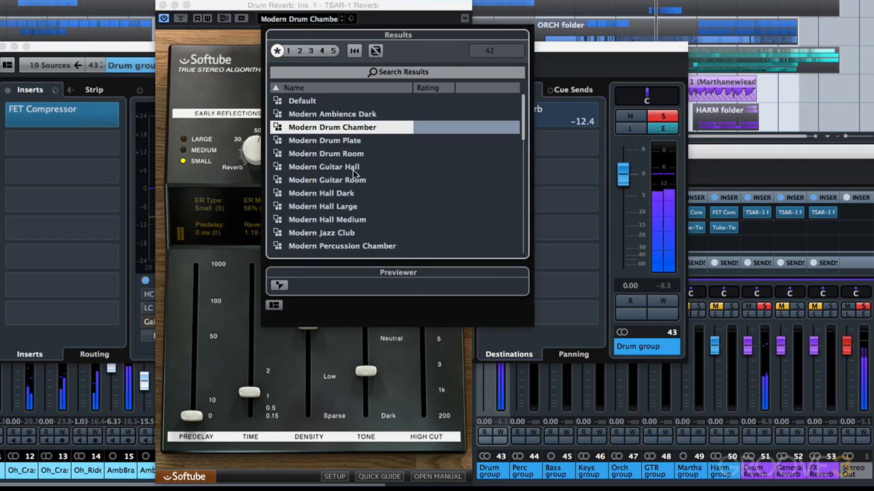
click(353, 155)
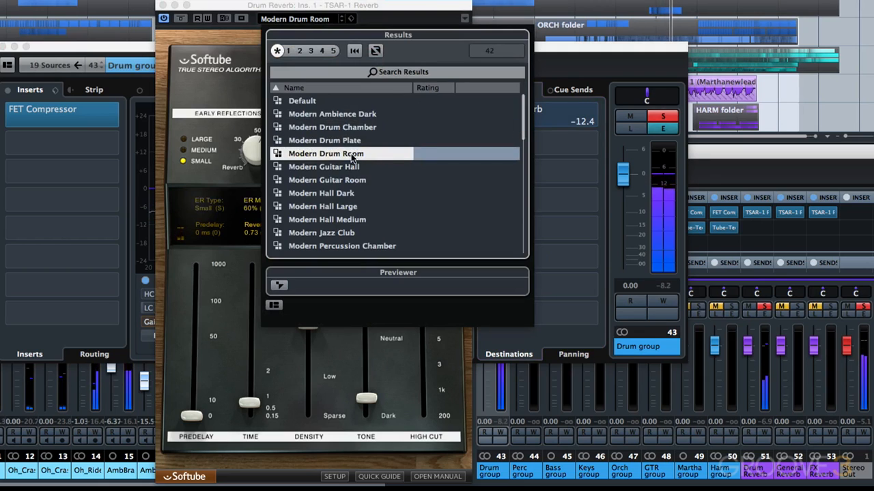
click(350, 127)
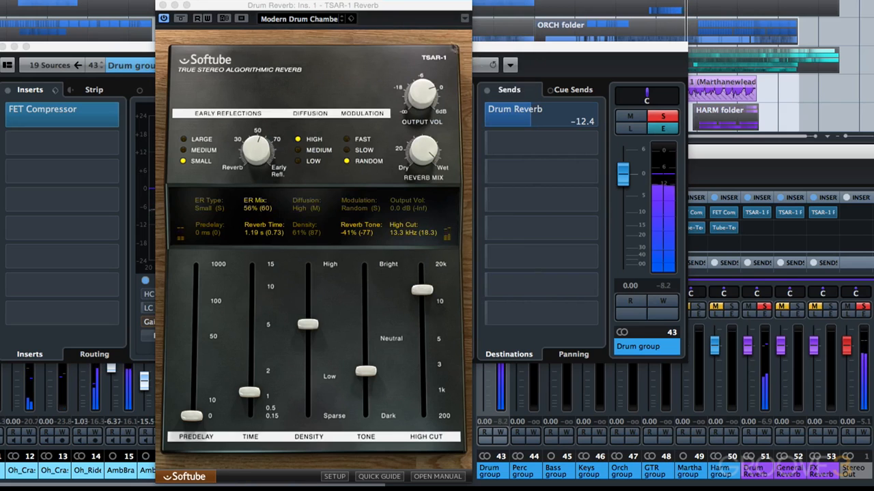
- Set the Drum group's send to Drum Reverb to -13.2 dB and close the channel settings
click(555, 68)
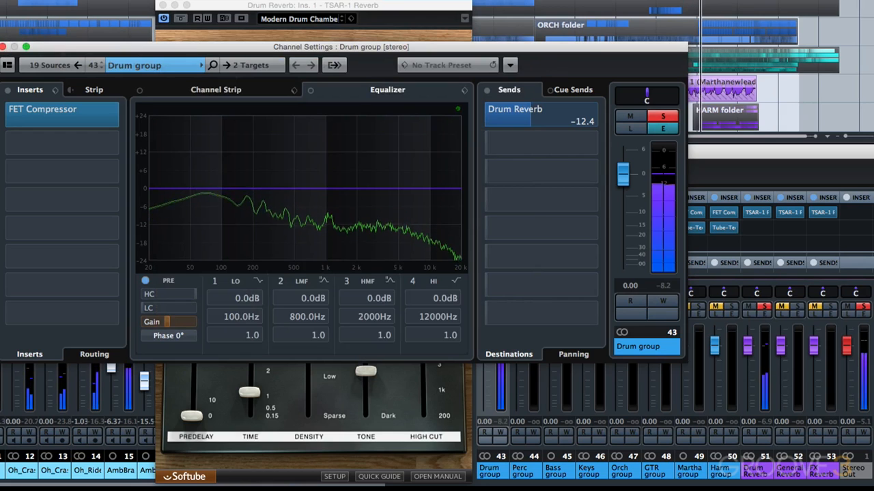
drag(527, 129, 523, 127)
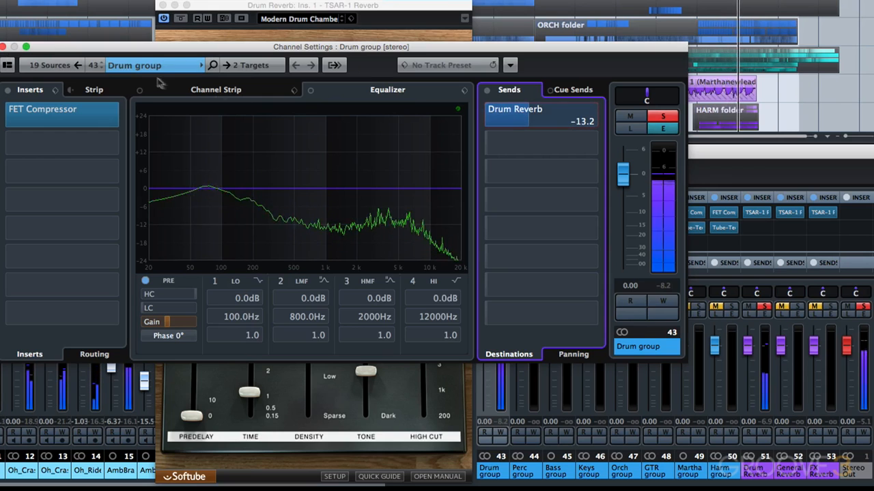
click(4, 47)
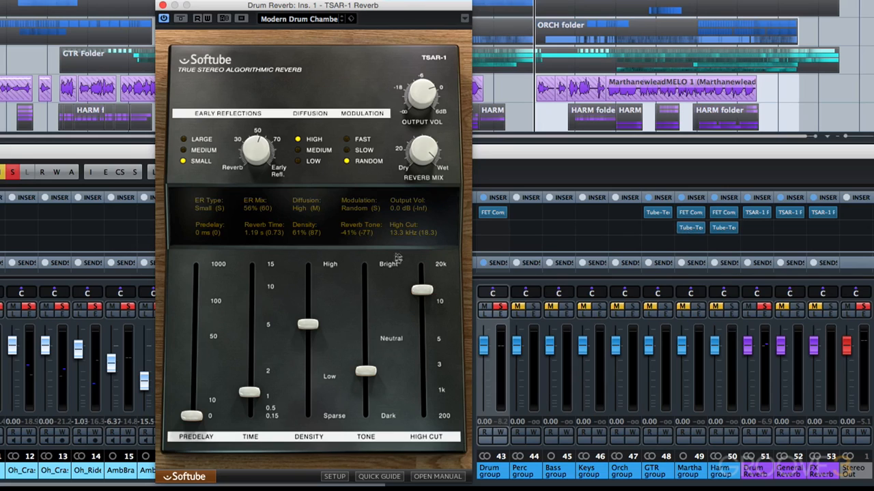
- Review the Drum group's send in its channel settings, and close both that window and the Drum Reverb plug-in
click(501, 311)
drag(501, 314, 524, 124)
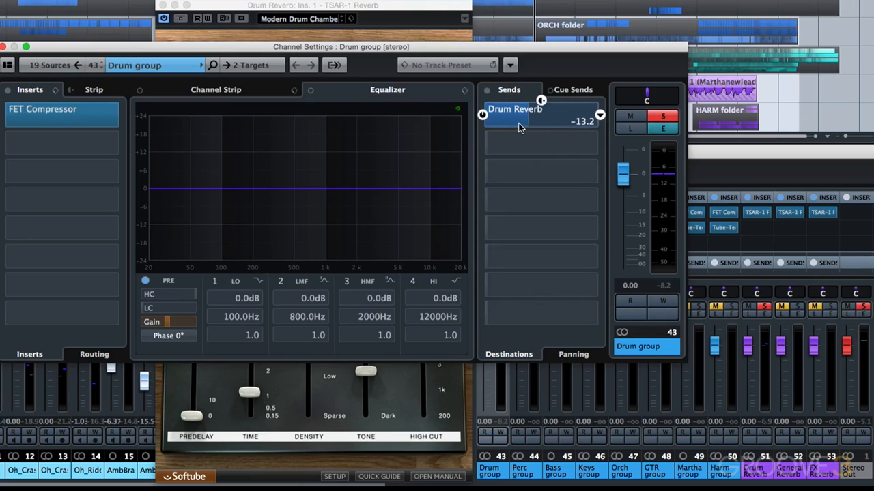
click(3, 46)
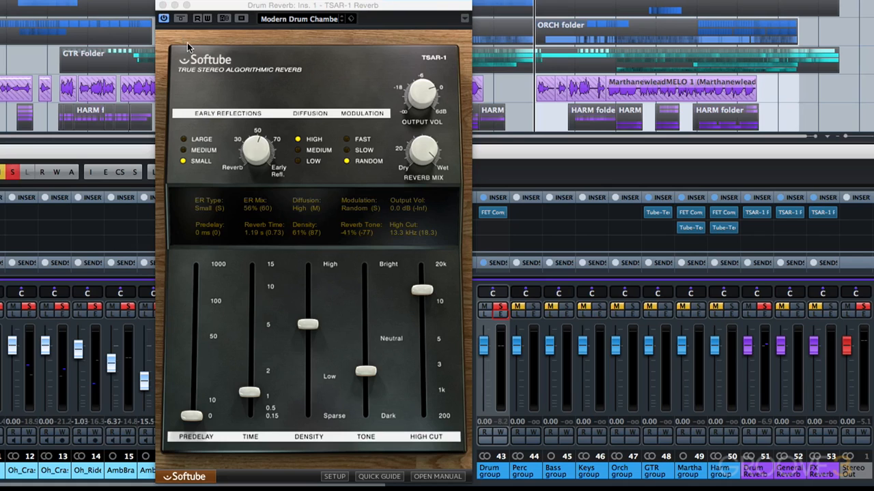
click(163, 6)
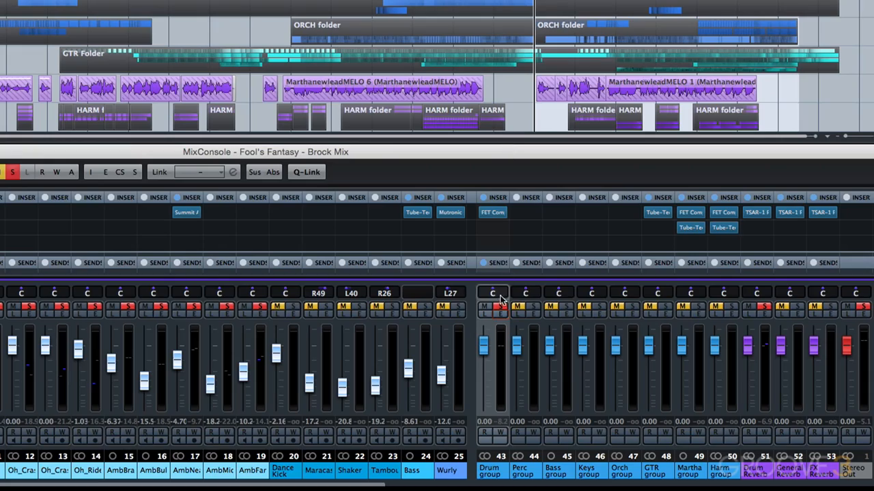
- Turn off the Drum group's solo and open the TSAR-1 plug-in on the General Reverb channel
click(501, 306)
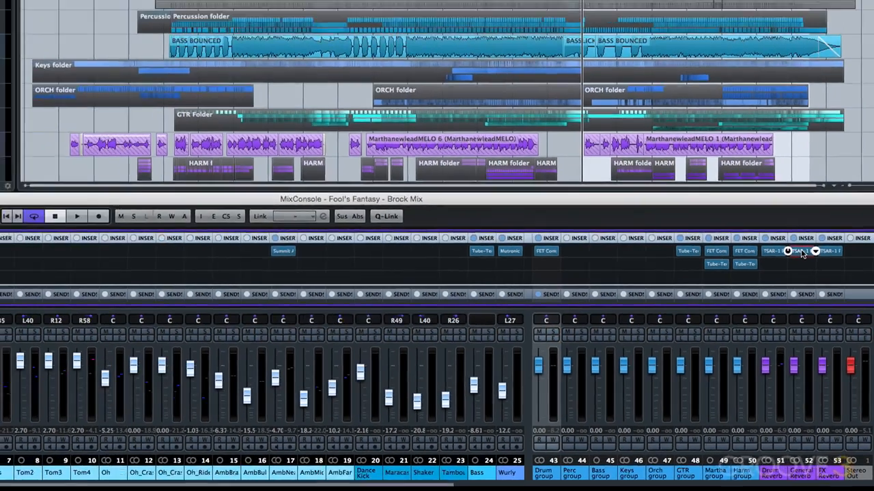
click(802, 251)
drag(447, 3, 483, 117)
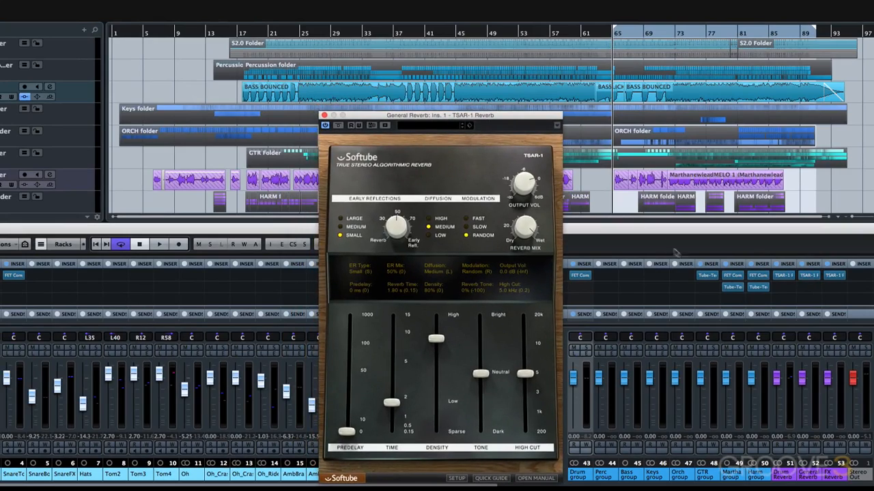
- Add a send from the Martha group to General Reverb at -0.44 dB and solo the group
click(738, 350)
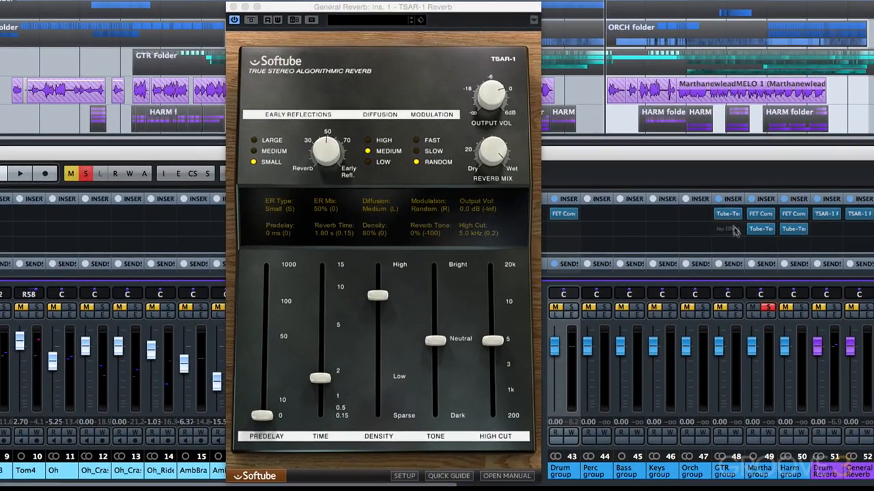
click(768, 308)
click(770, 317)
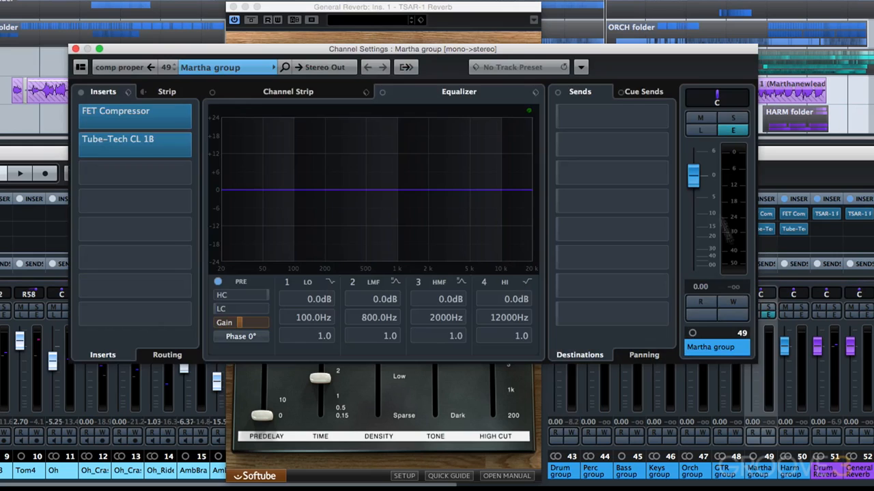
click(671, 120)
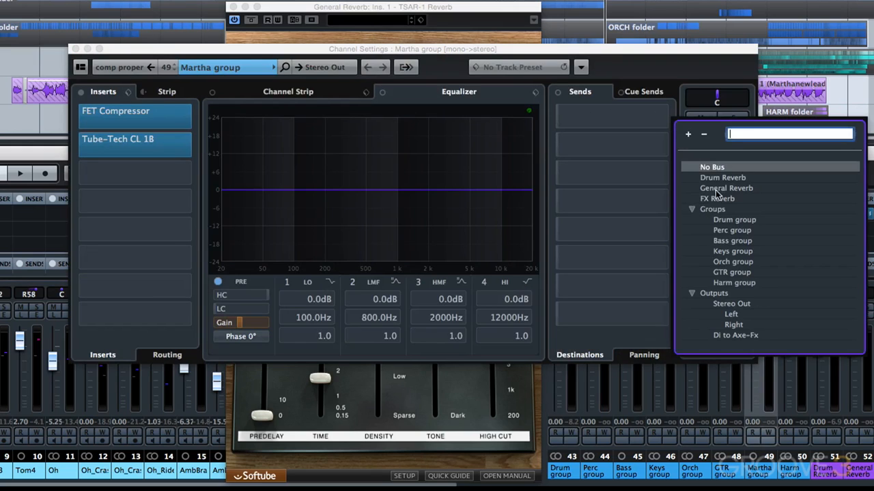
click(715, 188)
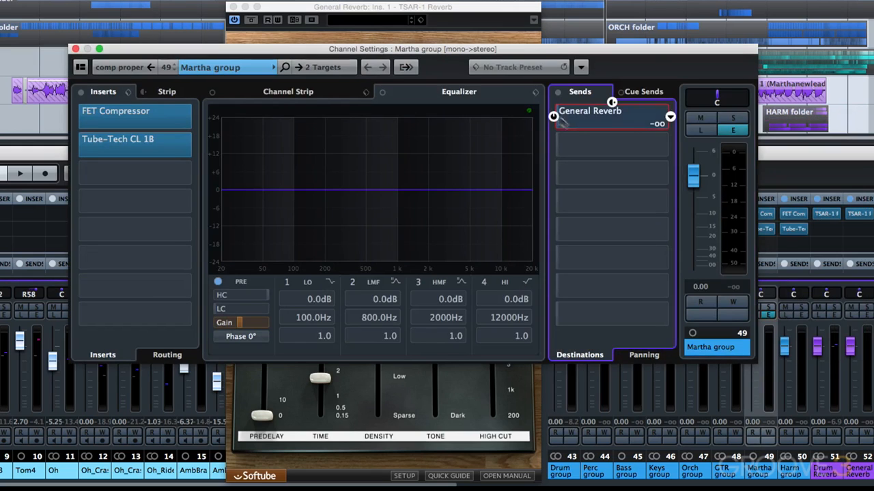
drag(583, 132, 683, 134)
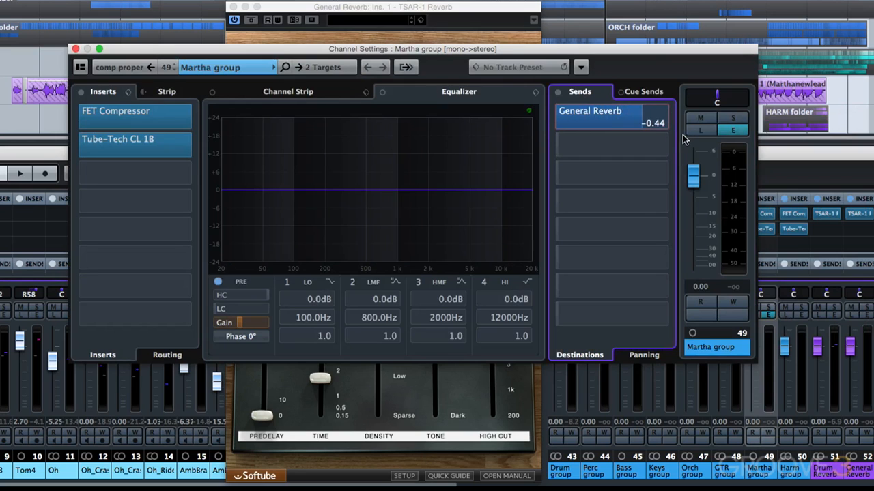
click(718, 118)
- Play the song and step the General Reverb through its presets, settling on Modern Vocal Chamber
click(485, 37)
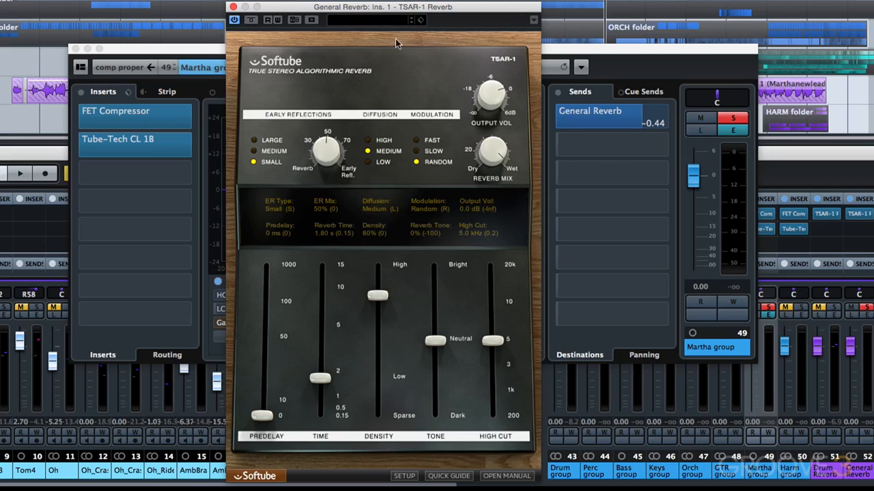
key(space)
click(411, 22)
click(411, 21)
click(411, 22)
click(411, 22)
click(411, 22)
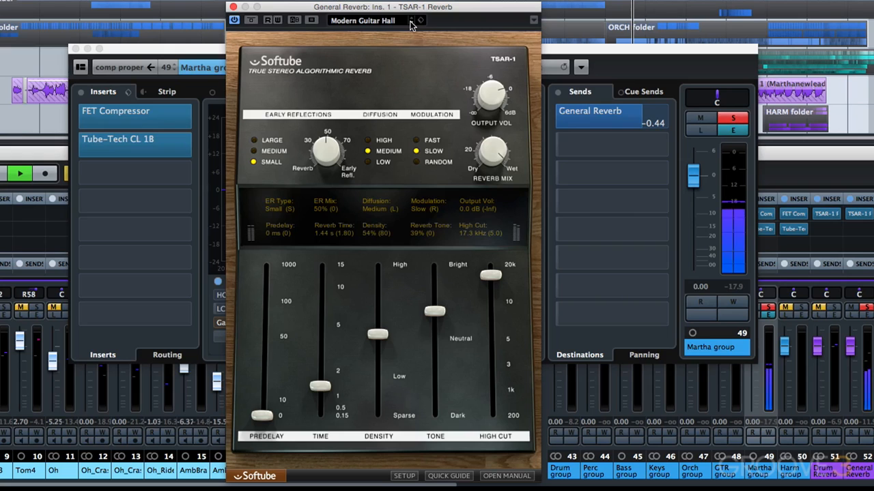
click(411, 22)
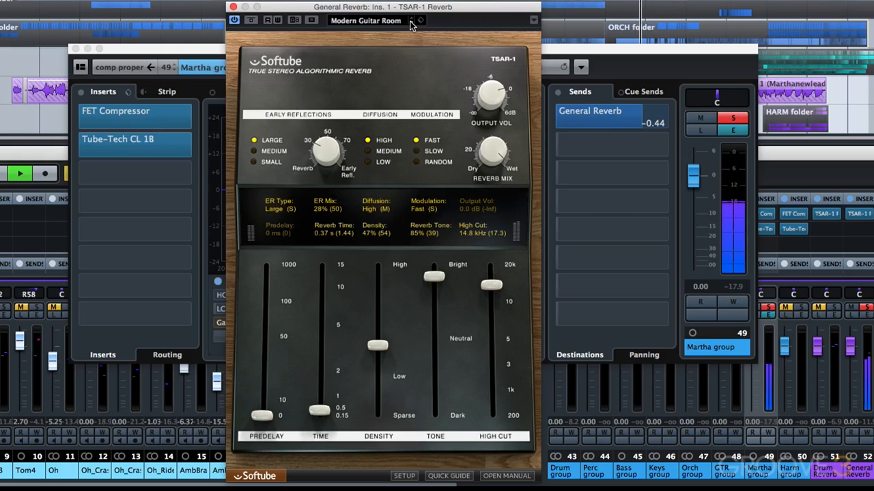
click(411, 22)
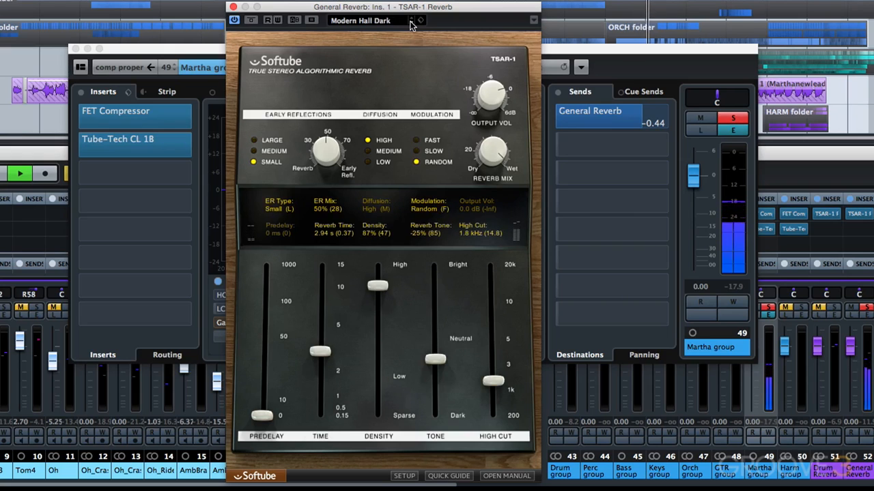
click(411, 22)
click(411, 22)
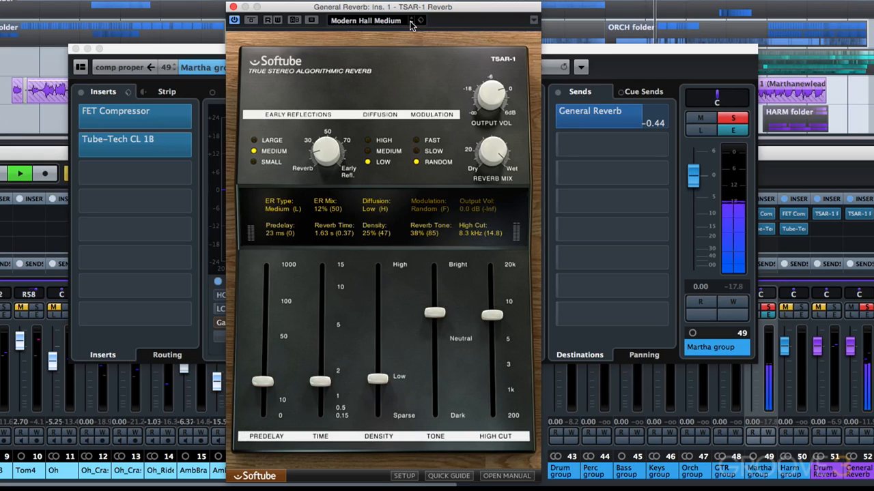
click(411, 22)
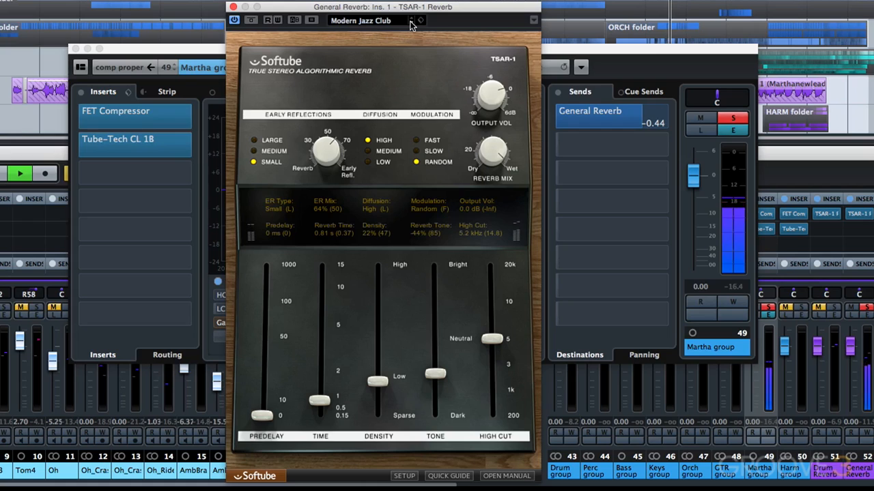
click(410, 22)
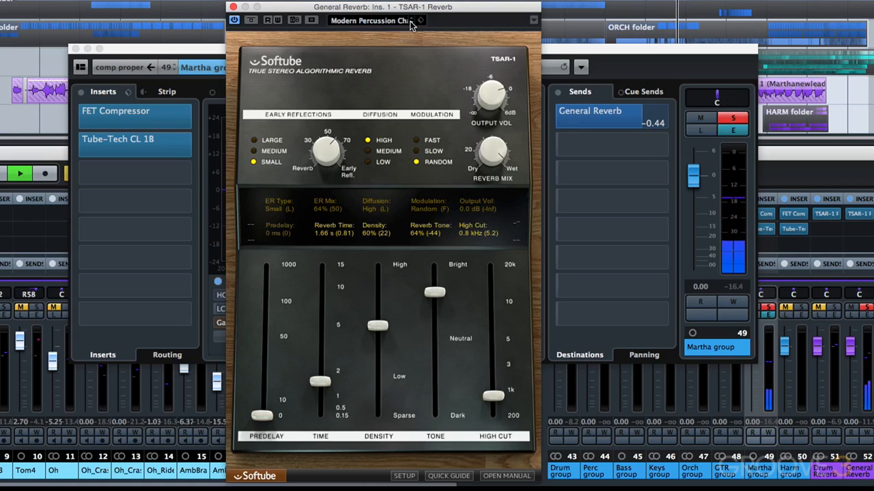
click(411, 21)
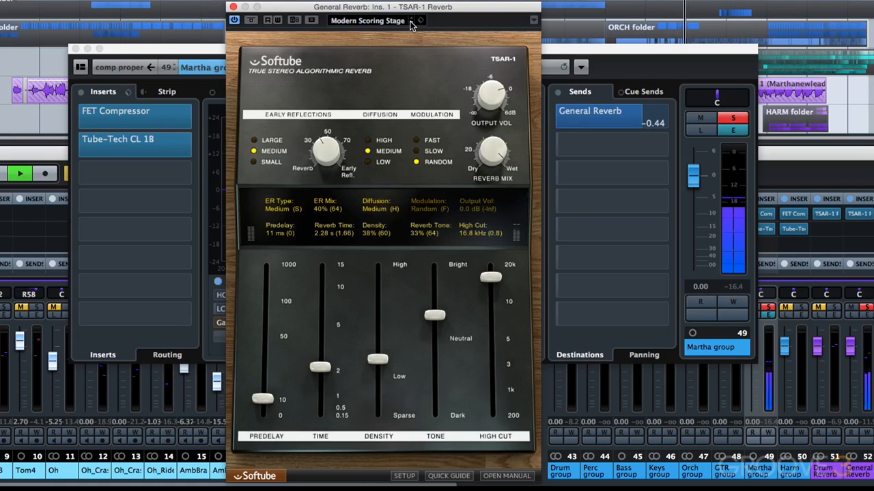
click(411, 22)
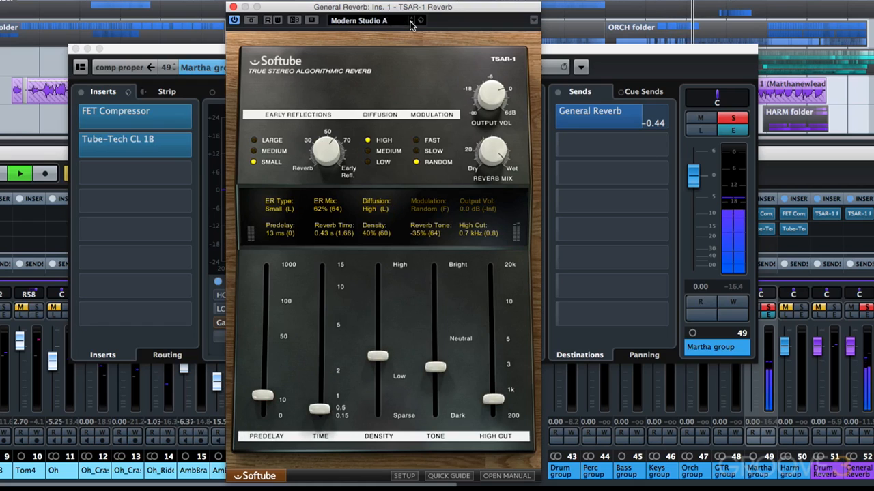
click(411, 22)
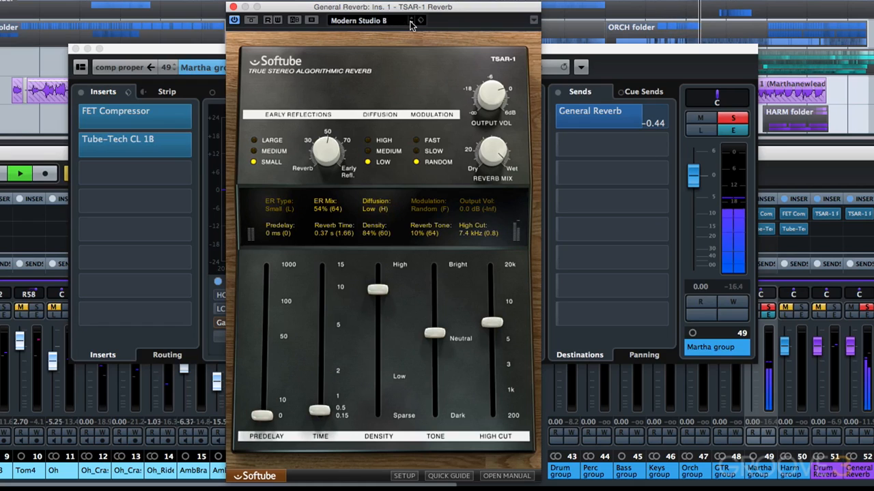
click(411, 22)
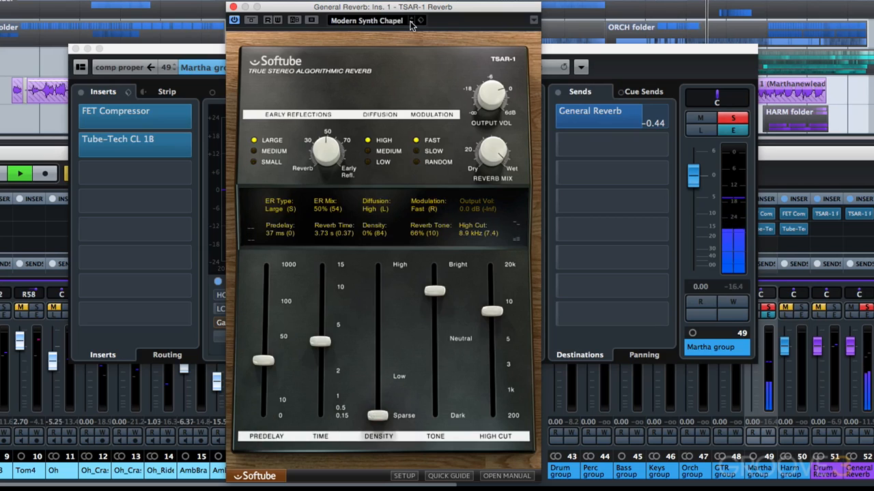
click(411, 22)
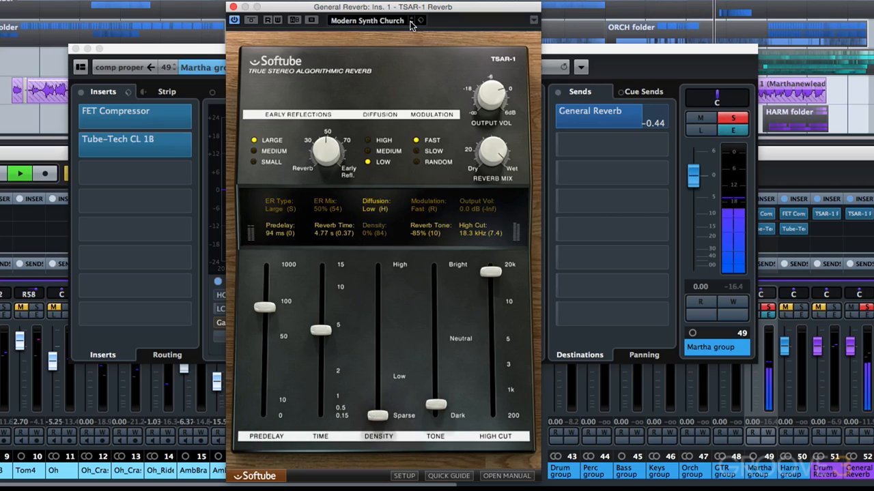
click(411, 22)
click(411, 22)
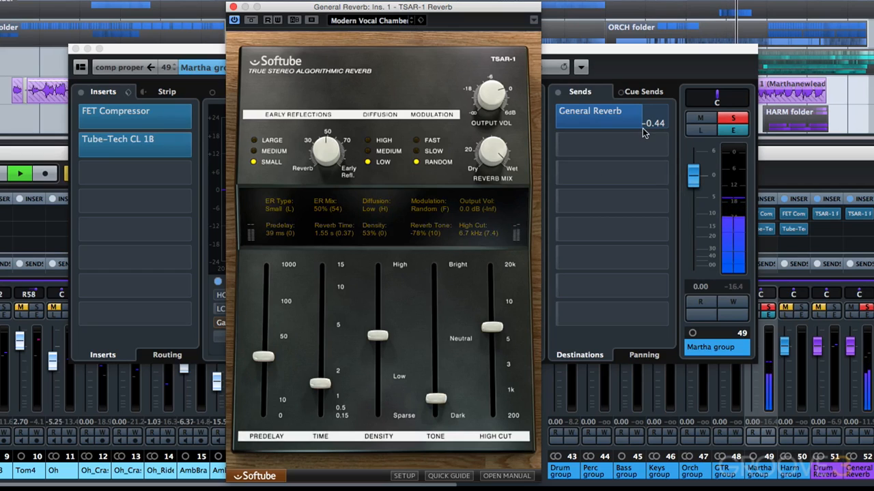
- Lower the Martha group's send to General Reverb to -20.3 dB, comparing it with the send bypassed, and unsolo the group
drag(645, 132, 590, 121)
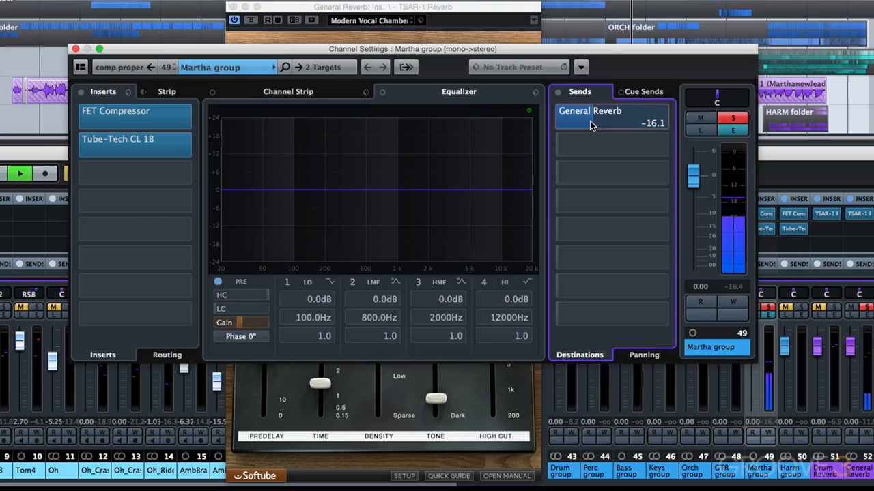
click(552, 117)
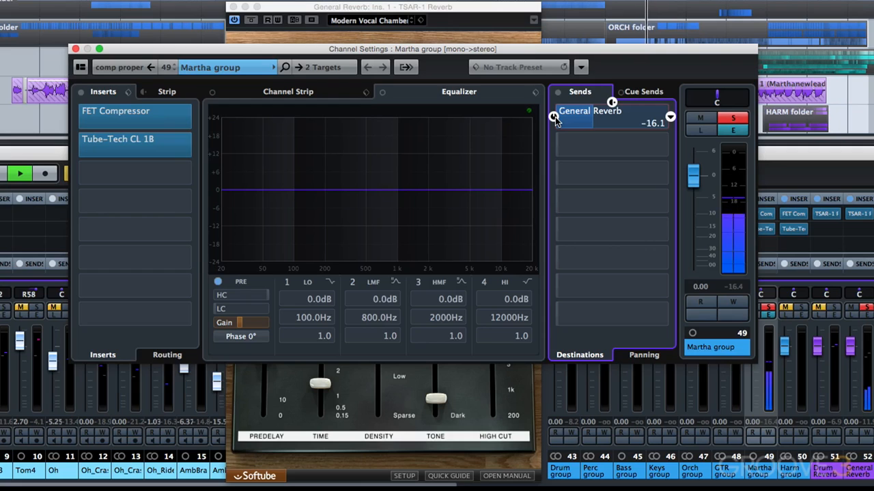
drag(592, 125, 585, 129)
click(725, 120)
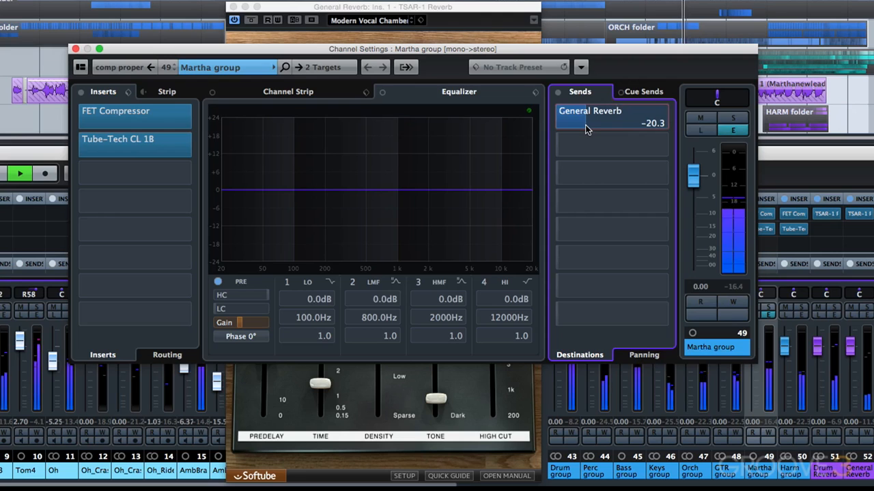
- Review the Martha group's send in its channel settings, and close both that window and the General Reverb plug-in
click(477, 23)
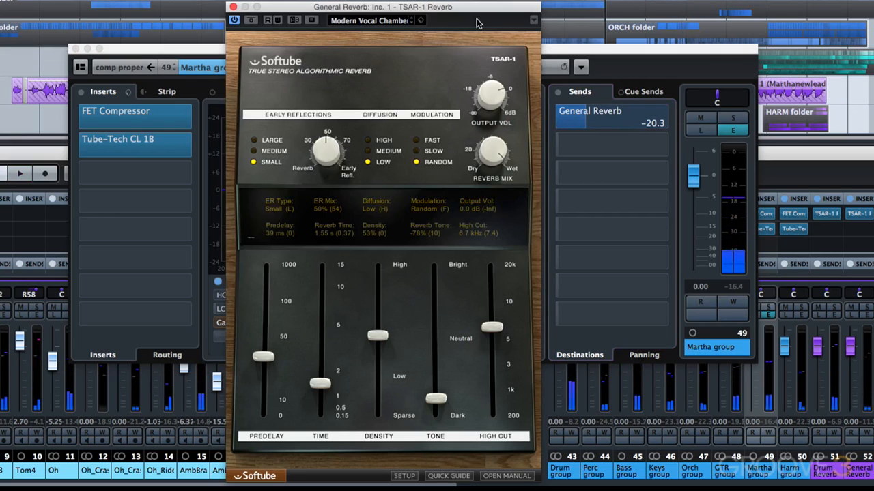
click(76, 50)
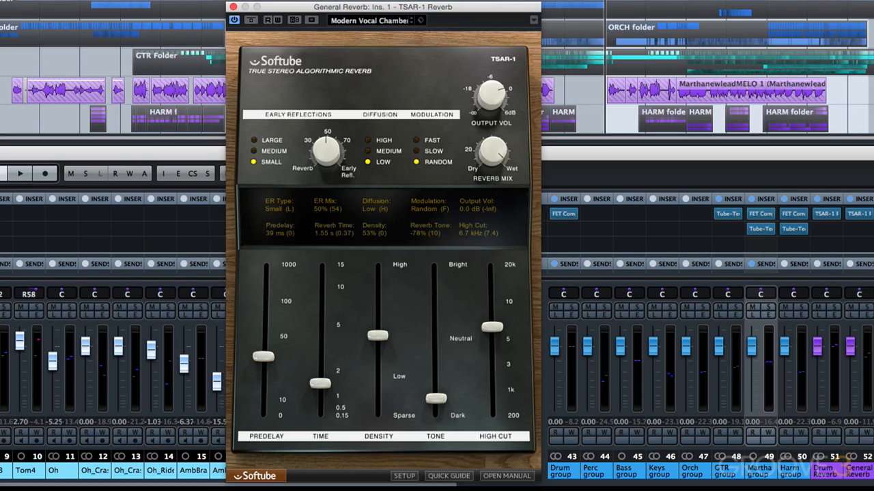
click(768, 315)
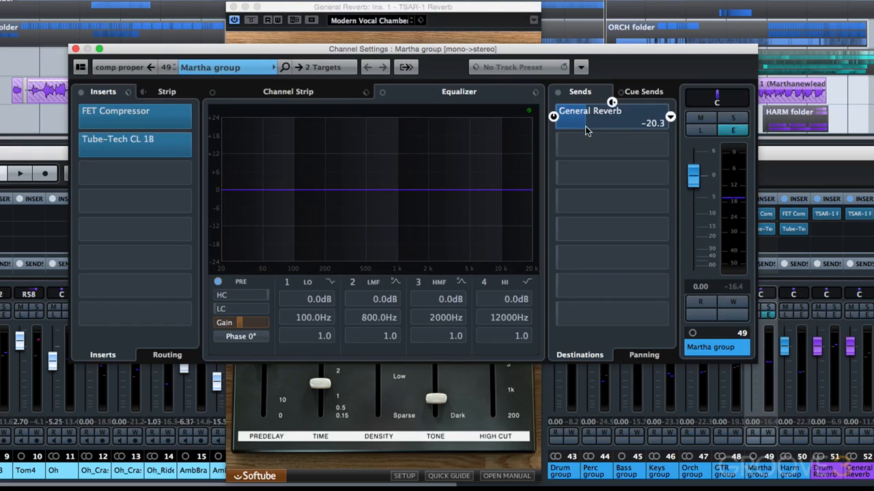
click(76, 49)
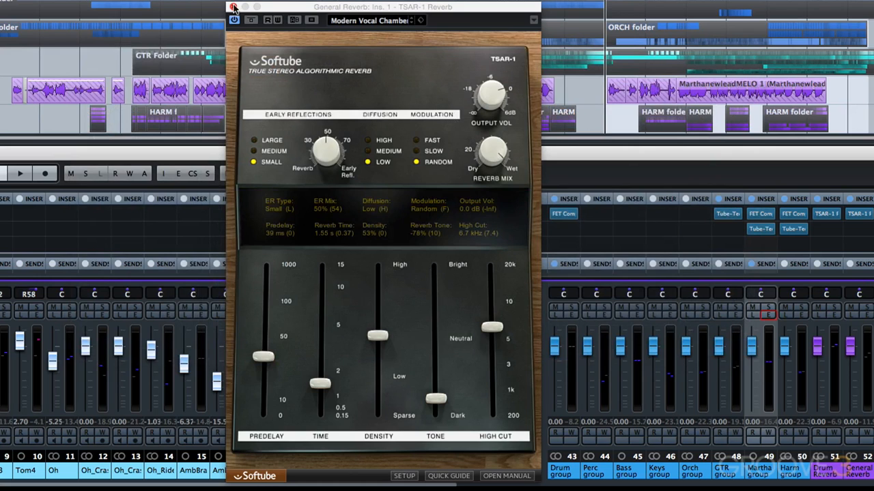
click(233, 7)
- Open the FX Reverb channel's TSAR-1 and add a send from the GTR FX channel to FX Reverb at 1.39 dB
scroll(269, 369, right, 7)
scroll(270, 368, right, 3)
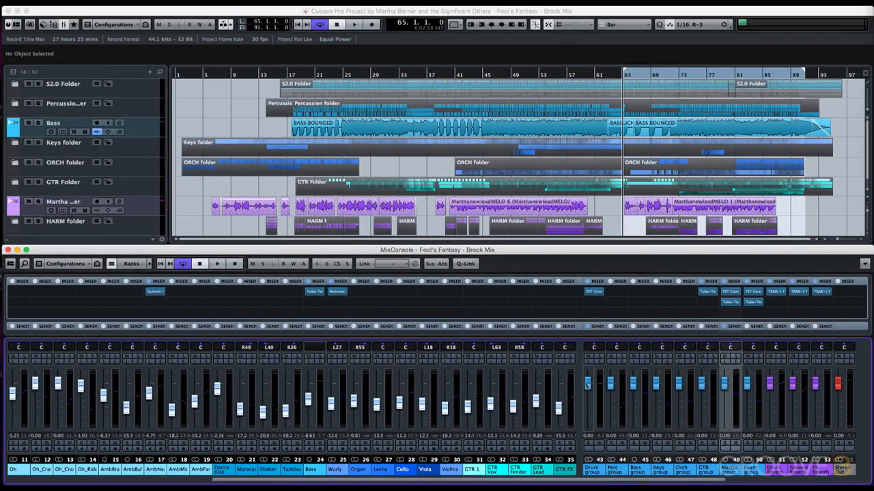
click(822, 292)
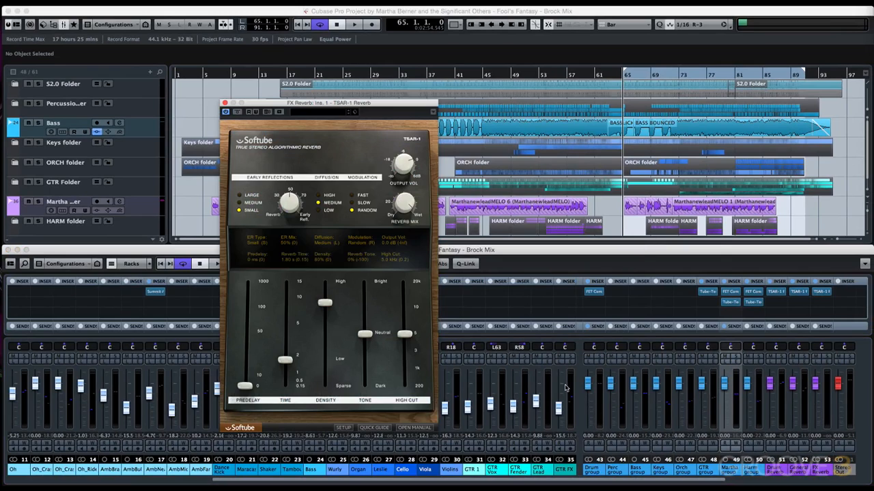
click(569, 361)
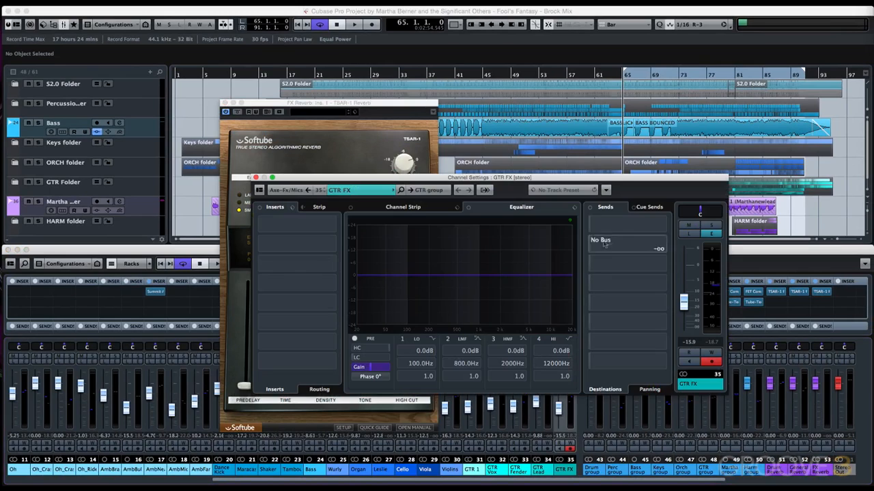
click(666, 225)
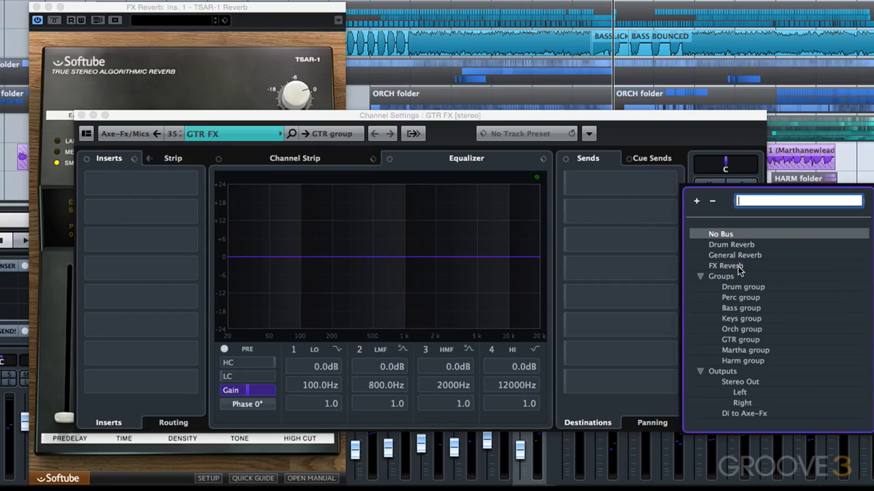
click(725, 265)
drag(628, 196, 699, 210)
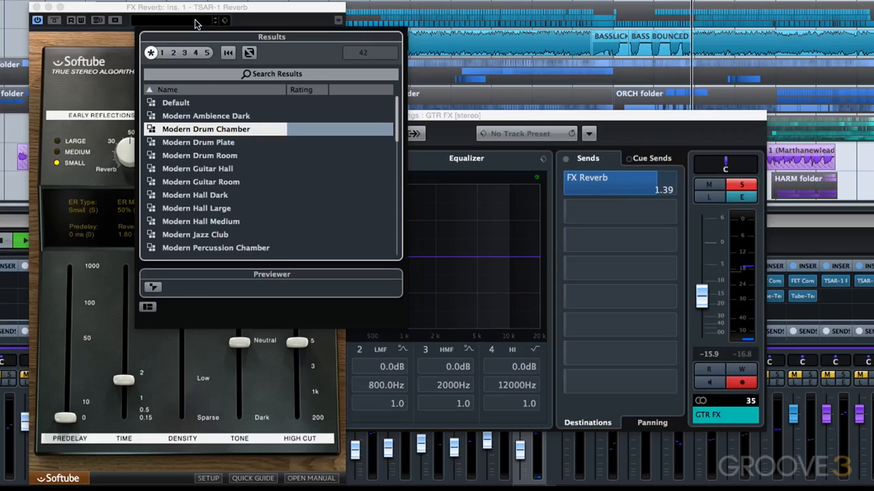
- Load the Modern Percussion Chamber preset on the FX Reverb and close the preset browser
scroll(228, 147, down, 1)
scroll(228, 152, down, 3)
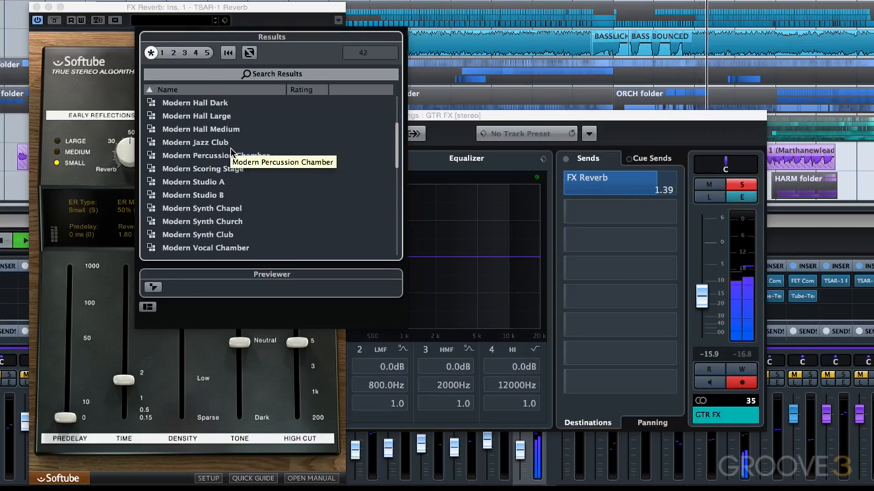
click(233, 155)
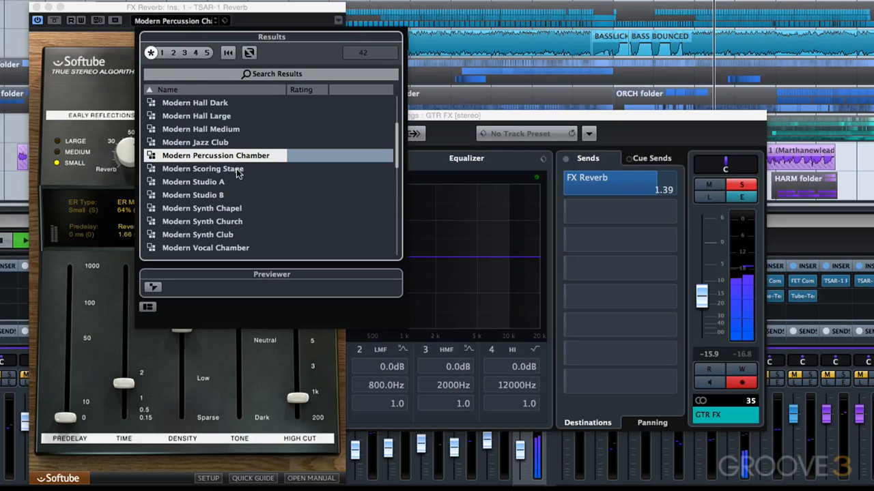
click(126, 66)
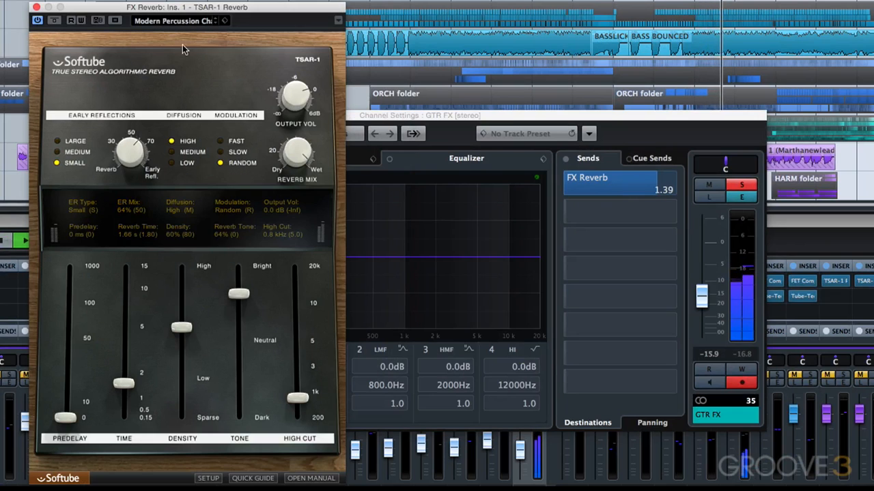
- Audition the FX Reverb's TSAR-1 presets one by one from Modern Scoring Stage onward and settle on Vintage 224 Plate
click(216, 22)
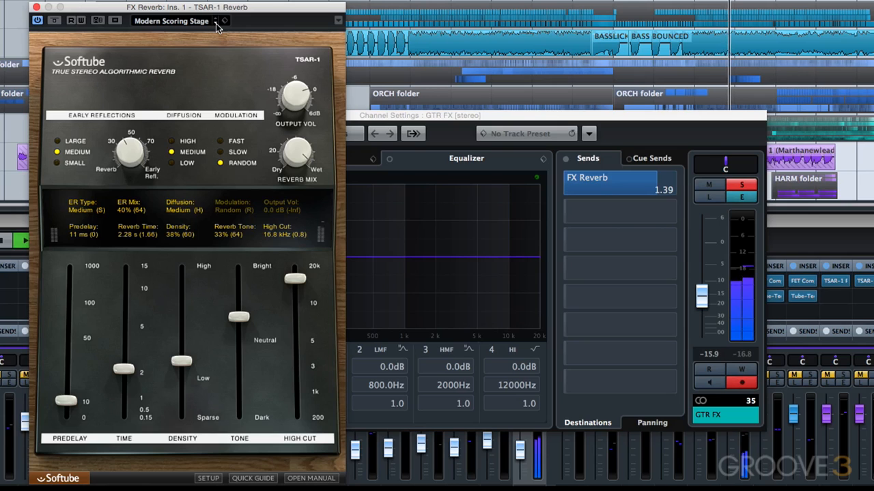
click(216, 23)
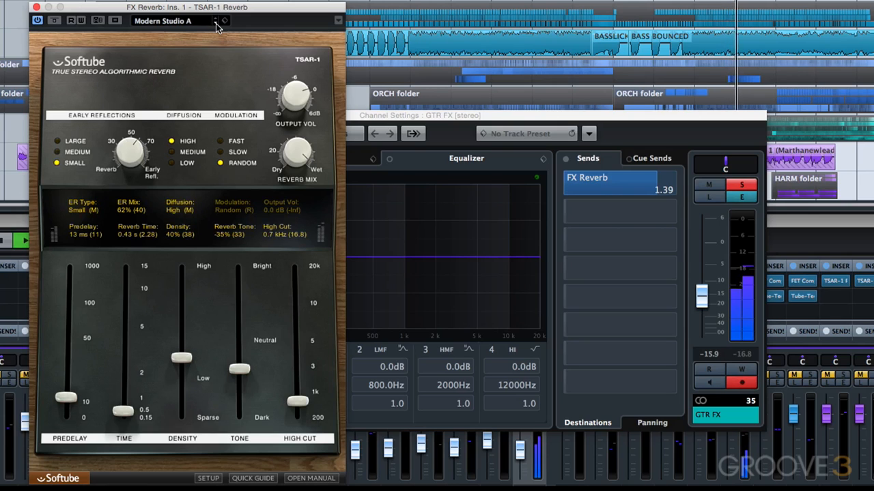
click(215, 23)
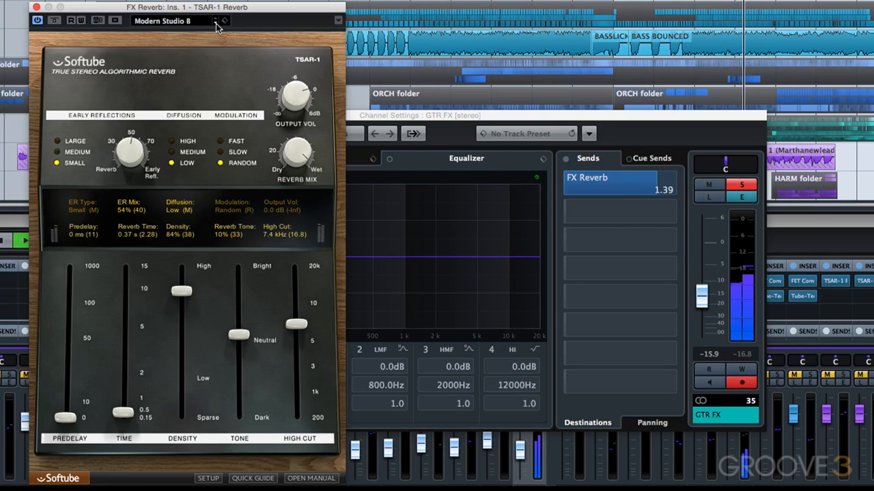
click(216, 23)
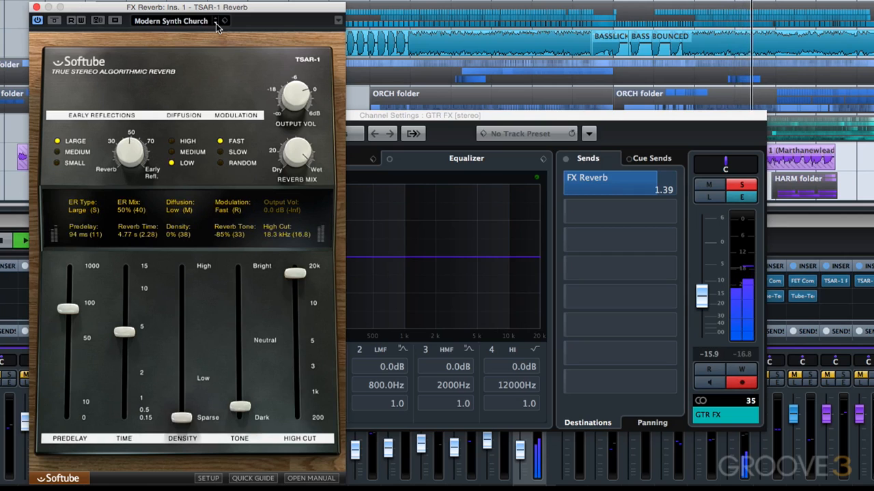
click(215, 23)
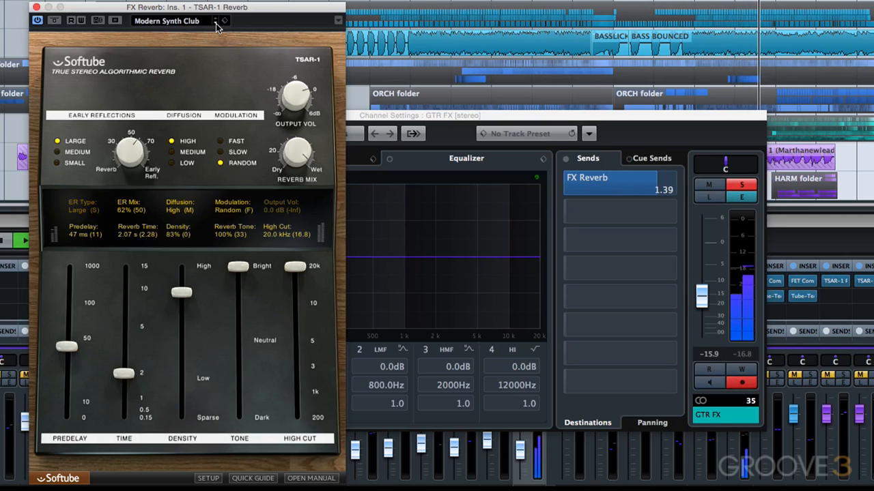
click(215, 23)
click(216, 23)
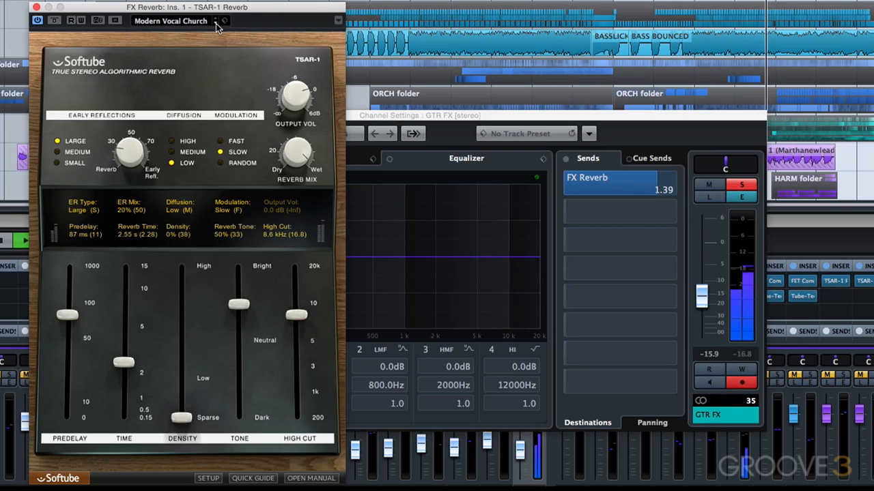
click(216, 23)
click(215, 23)
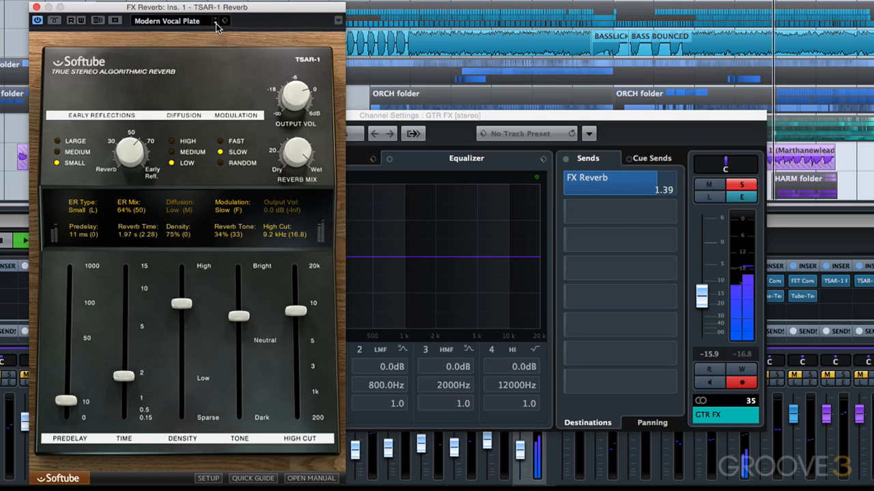
click(215, 24)
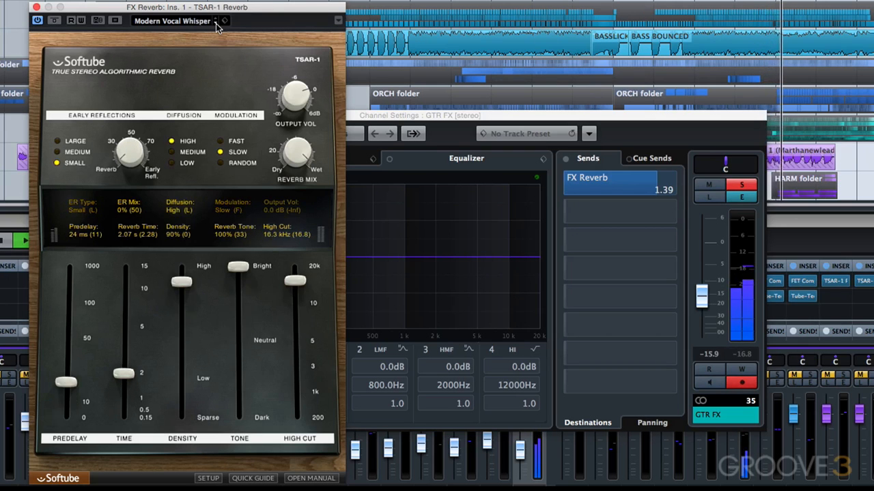
click(216, 23)
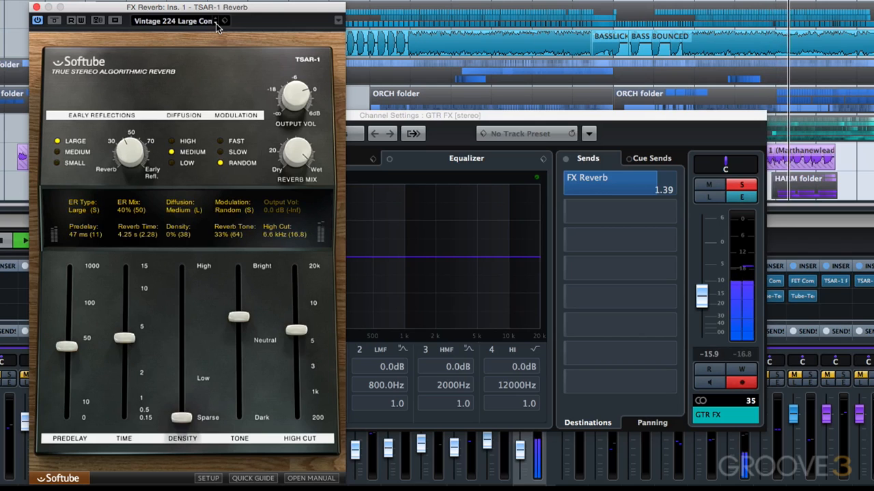
click(216, 23)
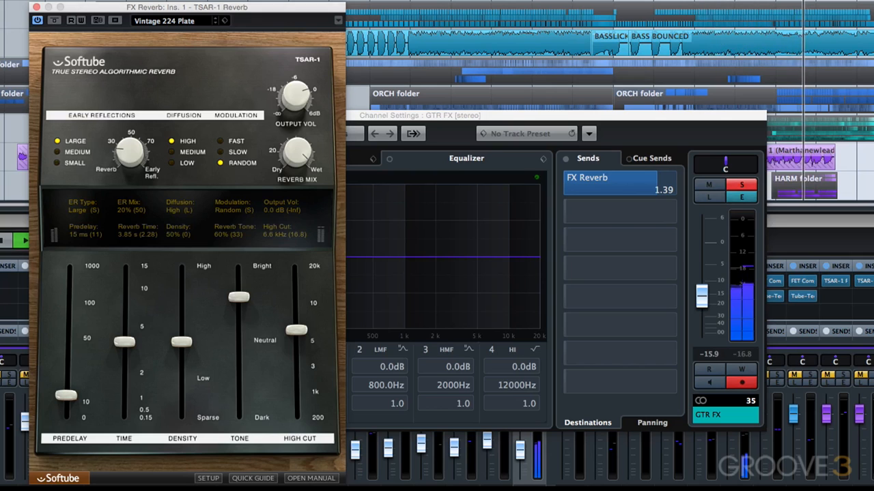
- Lower the unsoloed GTR FX channel's send to FX Reverb to -9.19 dB and its fader to -18.6 dB
click(696, 1)
drag(654, 195, 603, 192)
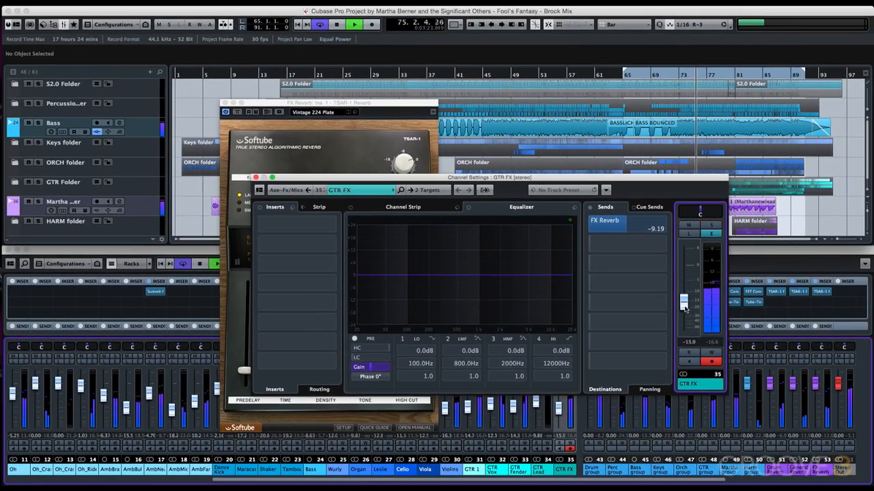
drag(683, 307, 684, 312)
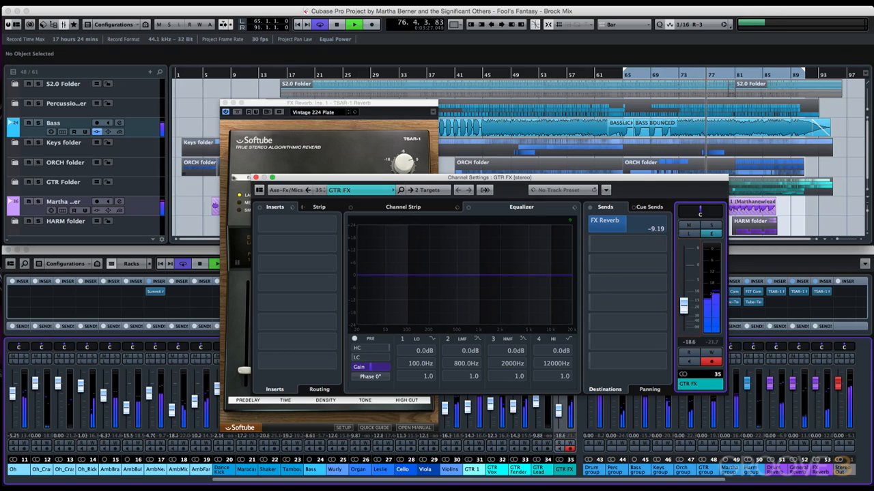
- Close the GTR FX channel settings and the FX Reverb plug-in, and stop playback
click(256, 178)
click(225, 103)
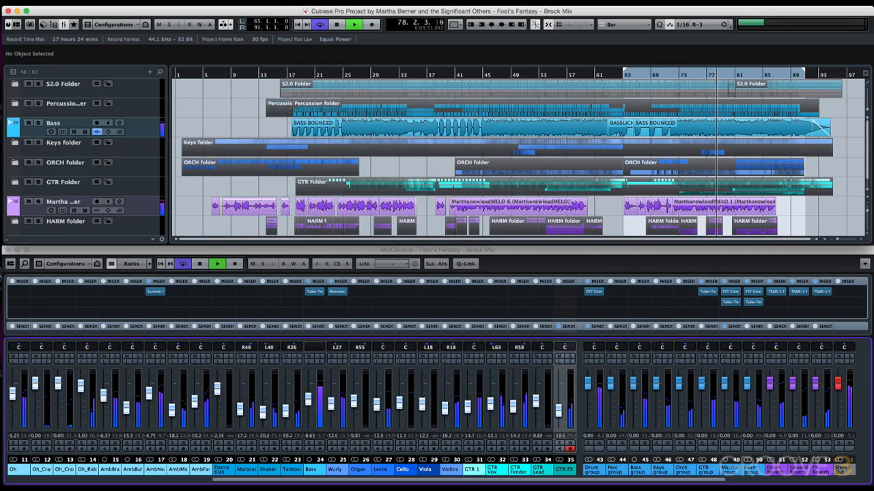
key(space)
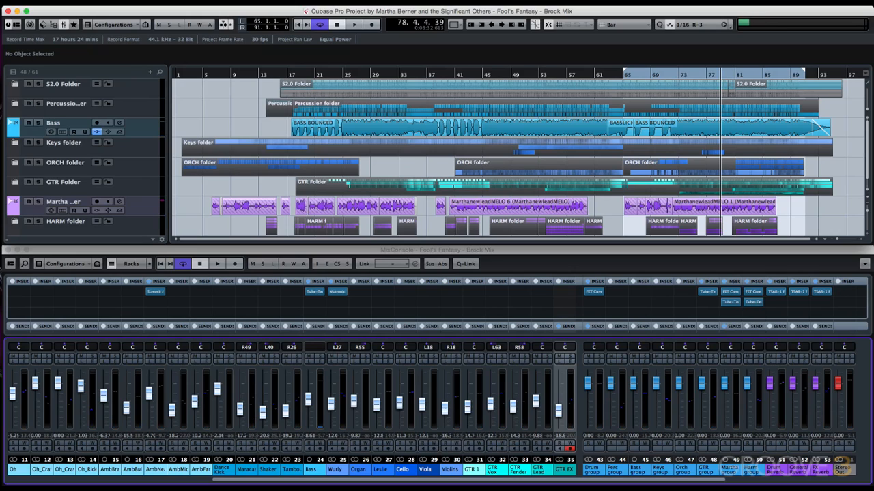
key(F3)
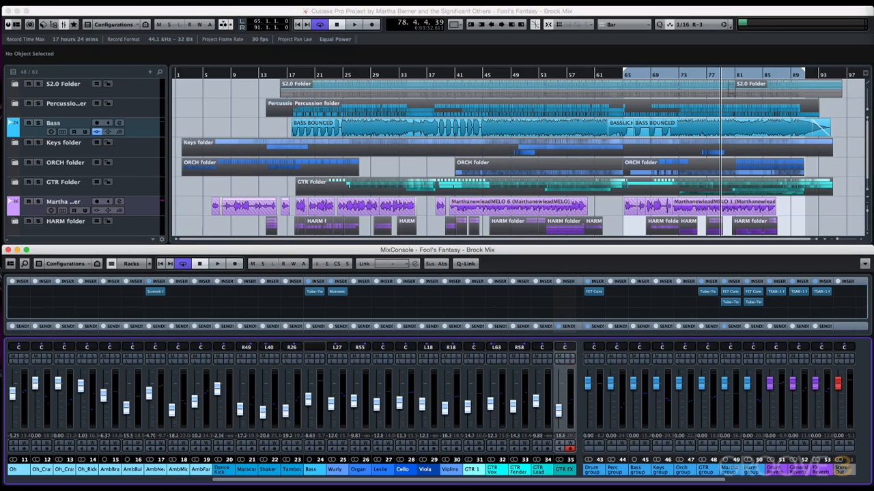
click(571, 363)
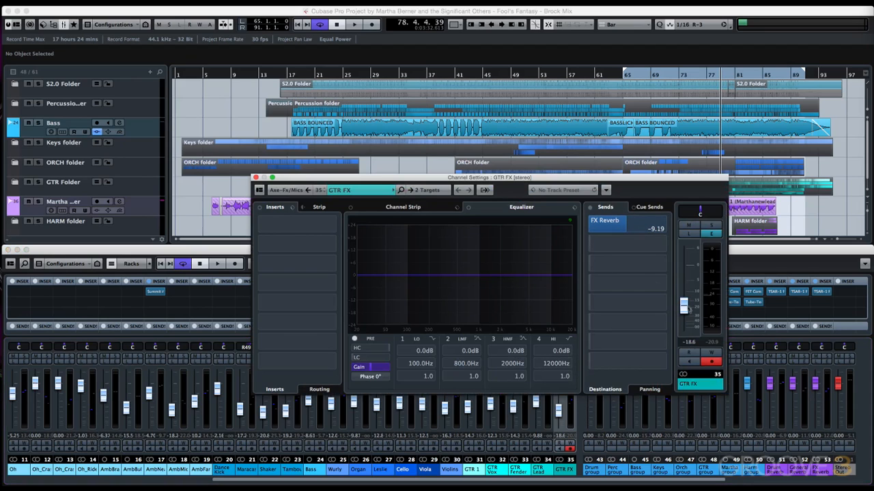
click(255, 177)
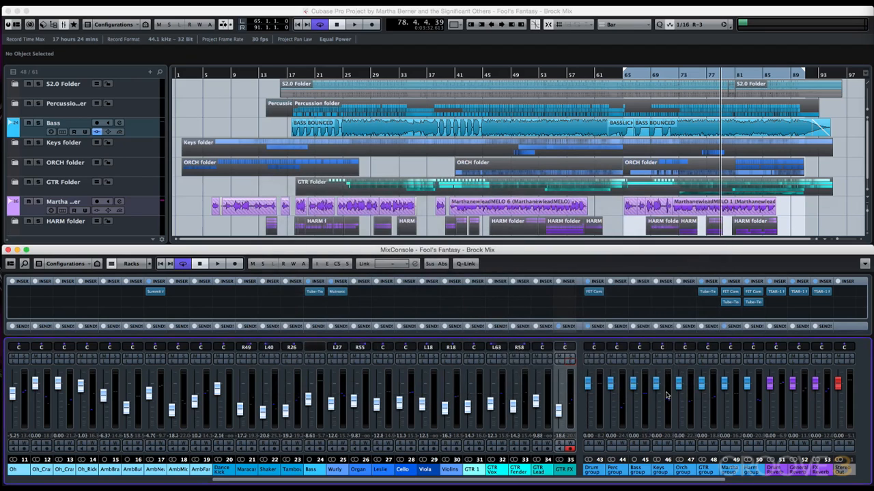
click(621, 357)
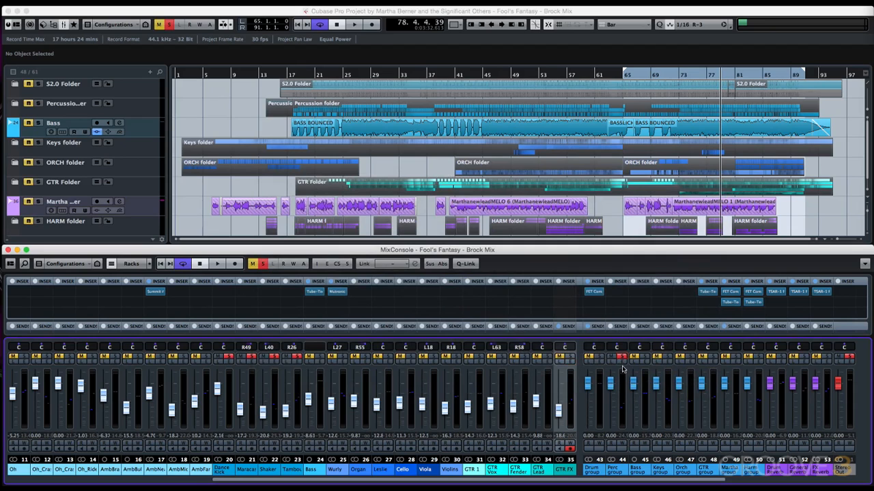
click(621, 357)
- Add a send from the Perc group to Drum Reverb at -5.59 dB and audition the group soloed from the left locator
click(621, 362)
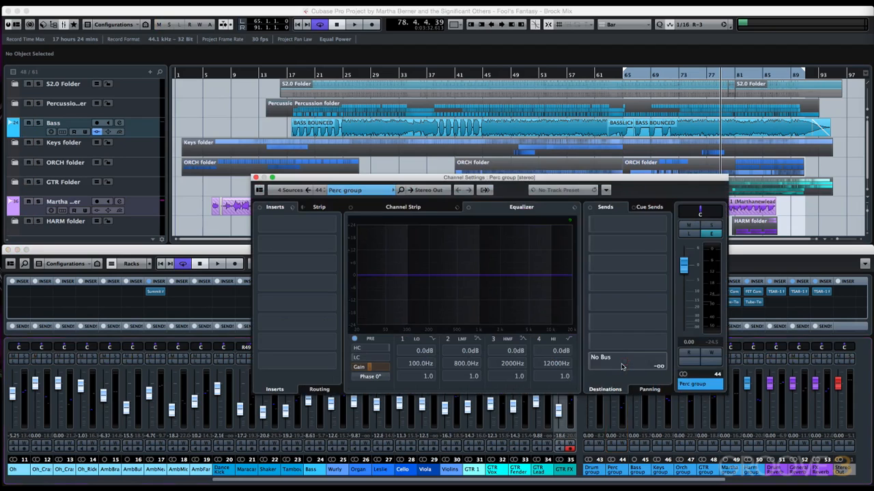
click(666, 225)
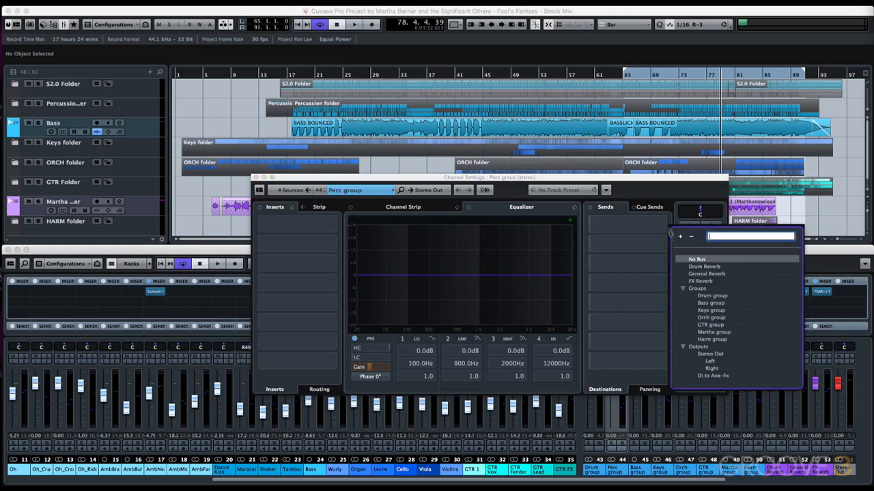
click(692, 266)
drag(602, 228, 632, 225)
click(710, 226)
key(KP_1)
key(space)
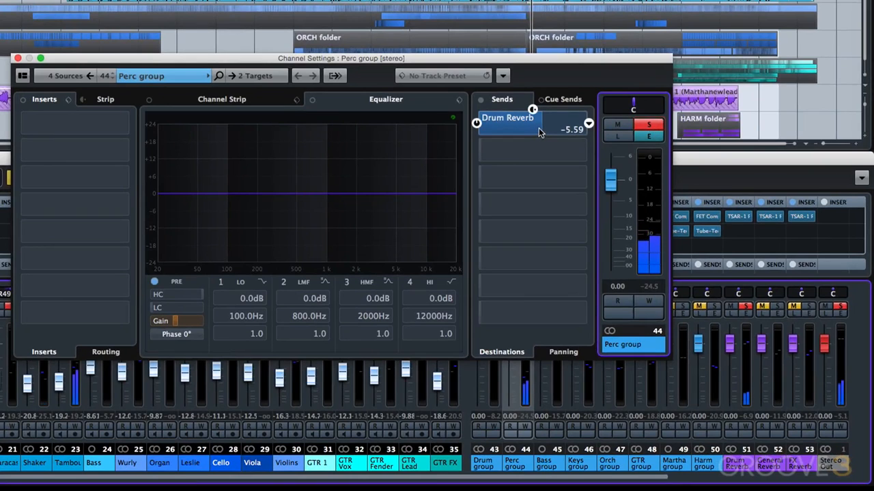
- Lower the Perc group's send to Drum Reverb to -14.4 dB, unsolo the group and close its channel settings
drag(539, 131, 514, 129)
click(639, 125)
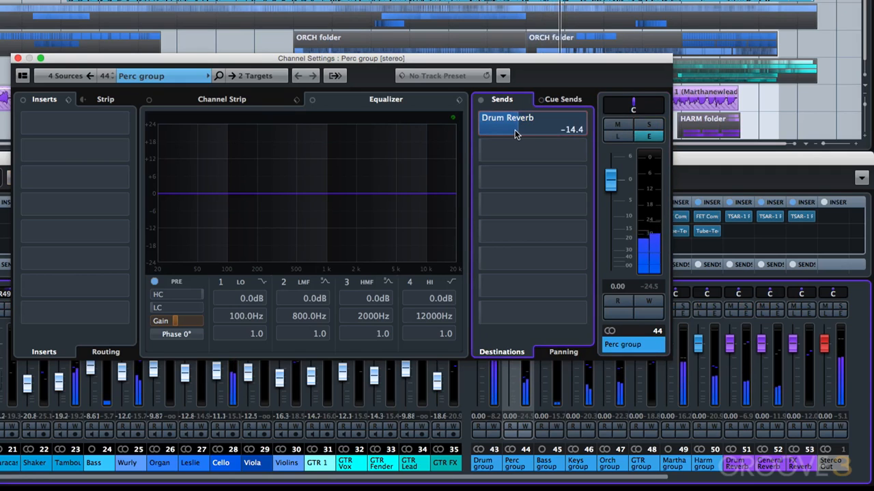
key(Escape)
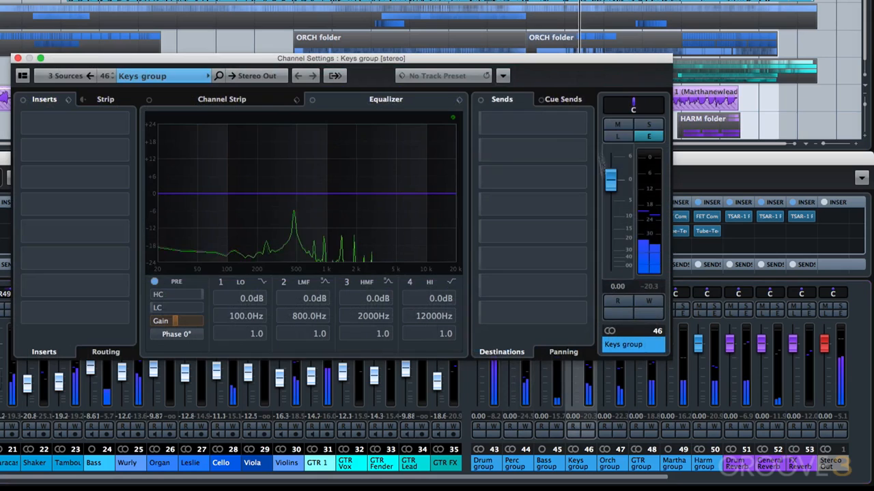
- Add a send from the Keys group to General Reverb at -13.7 dB and solo the group
click(589, 311)
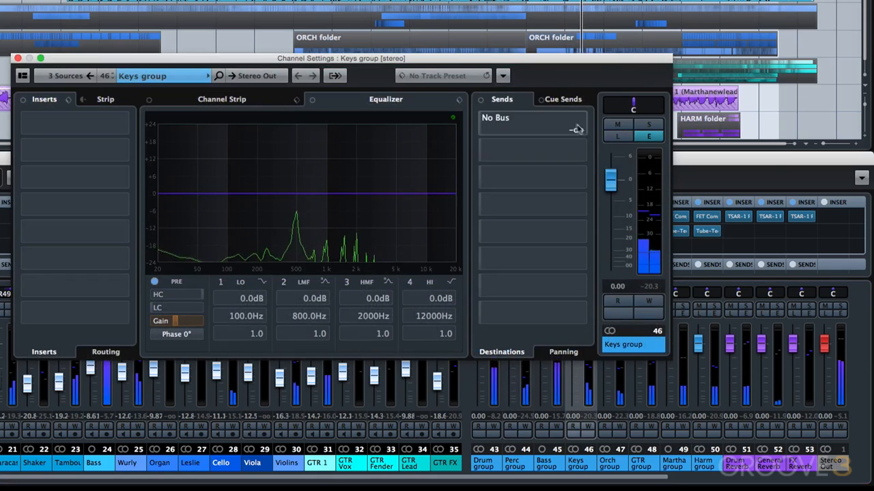
click(580, 128)
click(638, 190)
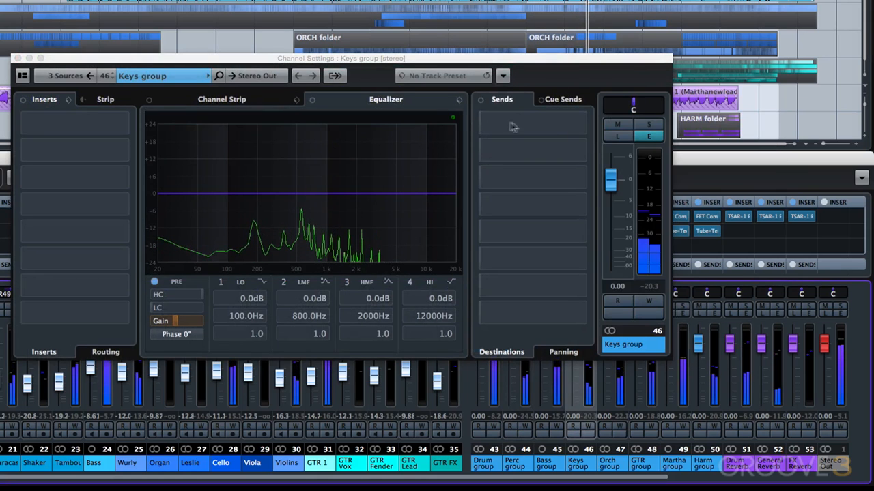
click(479, 124)
mouse_move(505, 133)
mouse_down()
mouse_move(560, 133)
mouse_move(514, 130)
mouse_up()
click(649, 124)
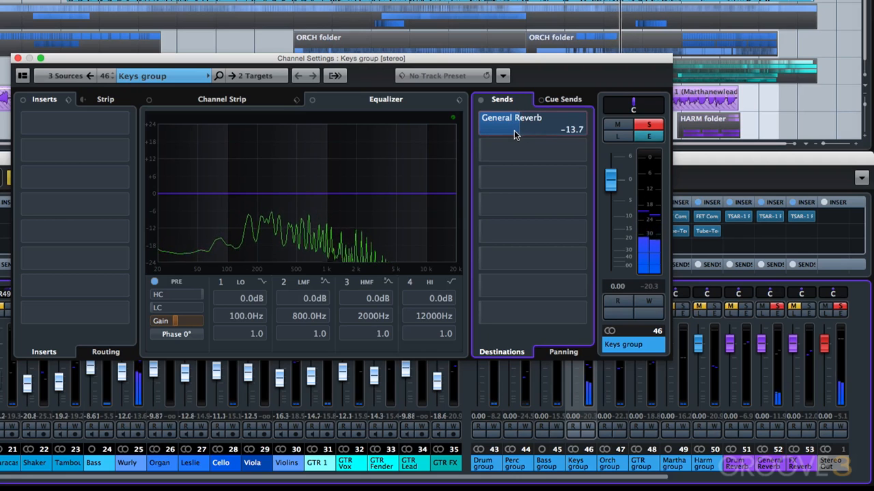
- Unsolo the Keys group, raise its General Reverb send to -12.9 dB and close its channel settings
click(647, 128)
drag(518, 132, 521, 137)
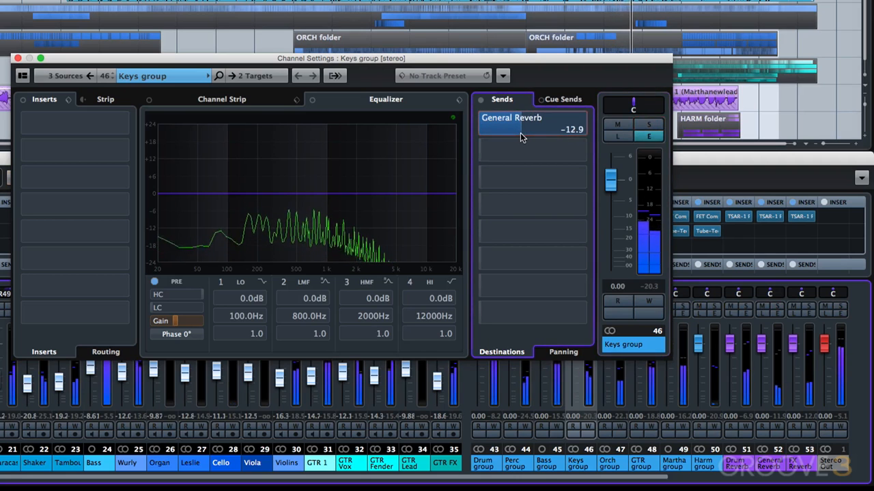
click(18, 59)
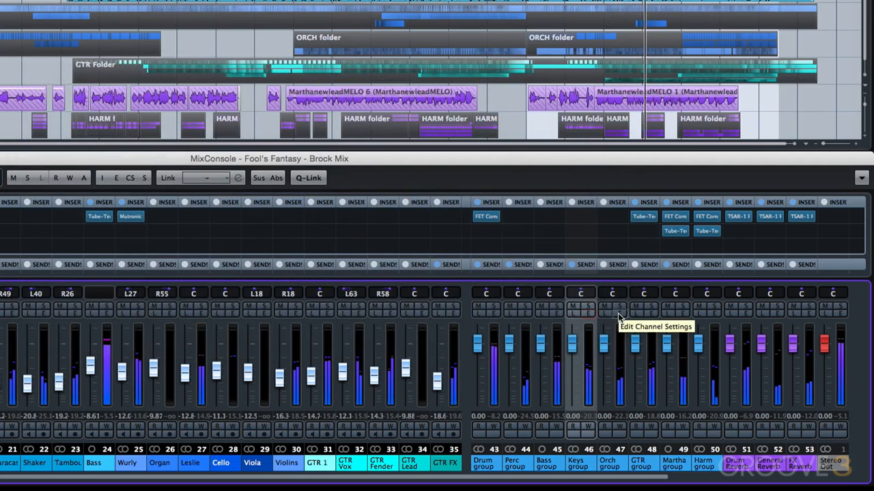
- Add a send from the GTR group to General Reverb at -20.8 dB, checking it soloed, and close the channel settings
click(644, 315)
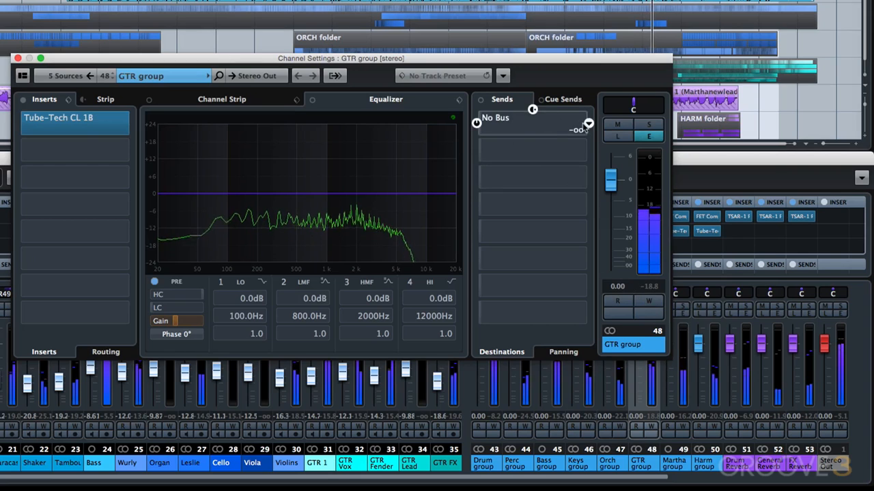
click(580, 125)
click(632, 191)
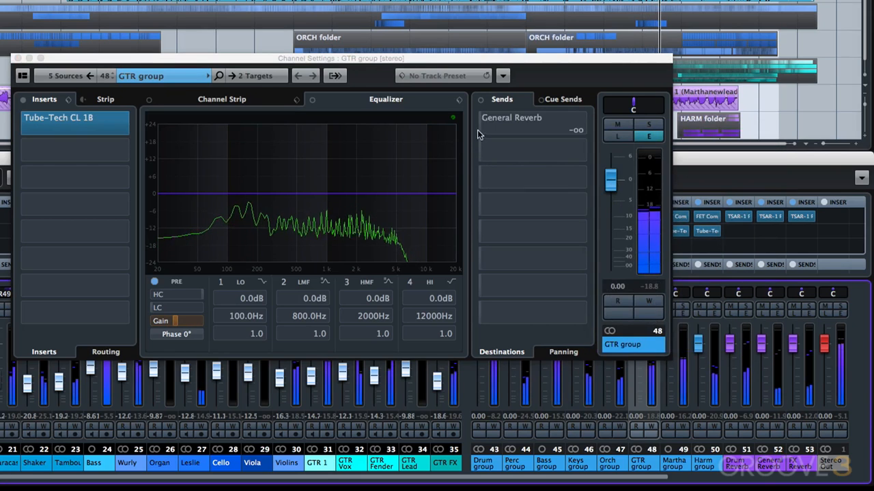
drag(480, 124, 506, 132)
click(648, 124)
scroll(547, 135, up, 2)
click(649, 125)
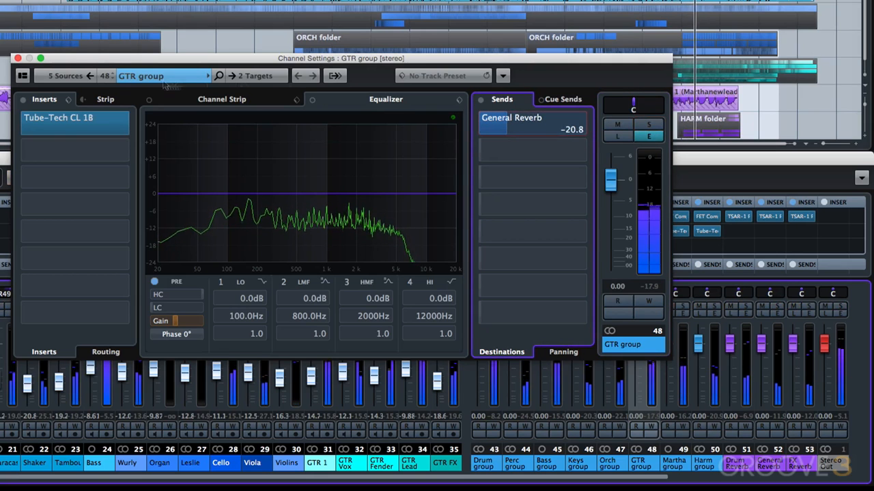
click(18, 58)
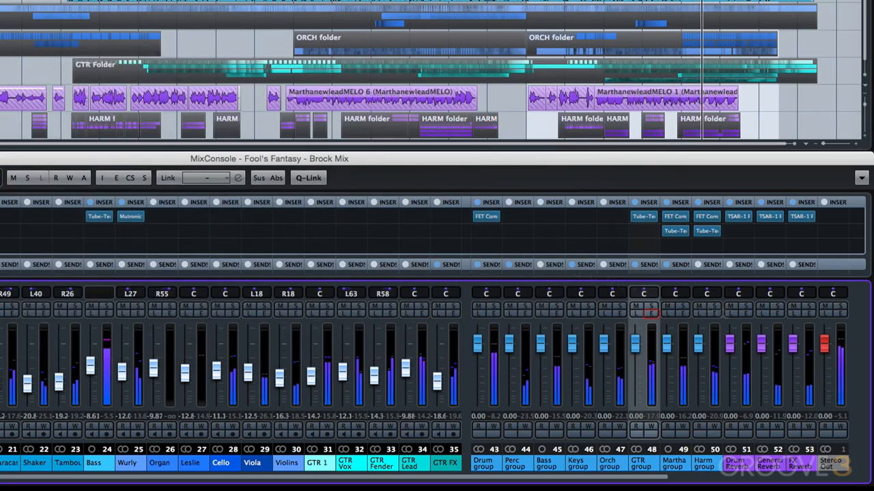
- Add a send from the Harm group to General Reverb at -6.95 dB and audition the group soloed
click(714, 313)
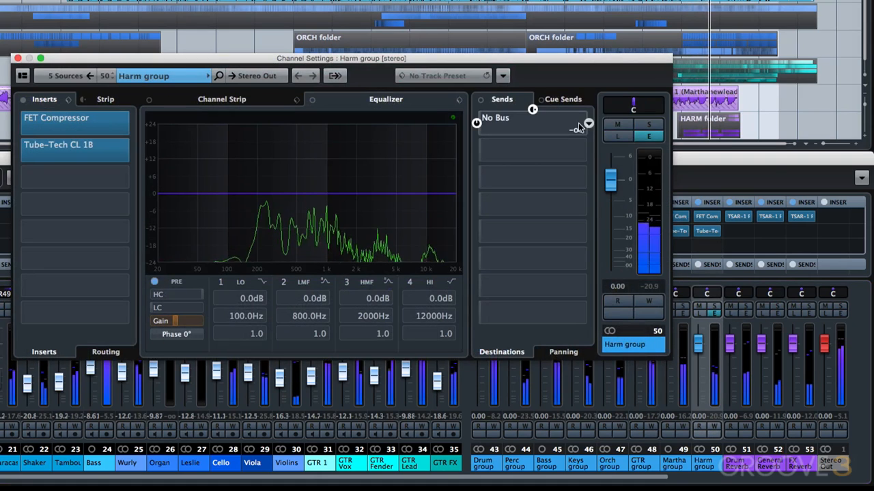
click(581, 126)
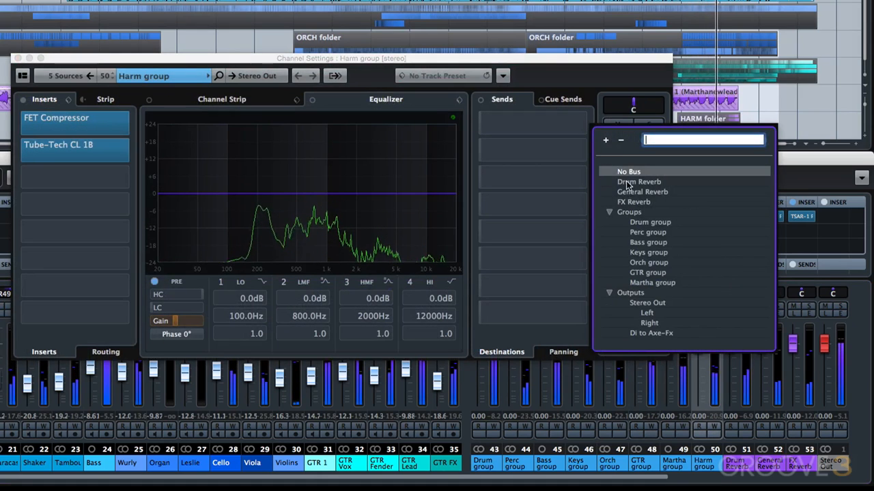
click(635, 192)
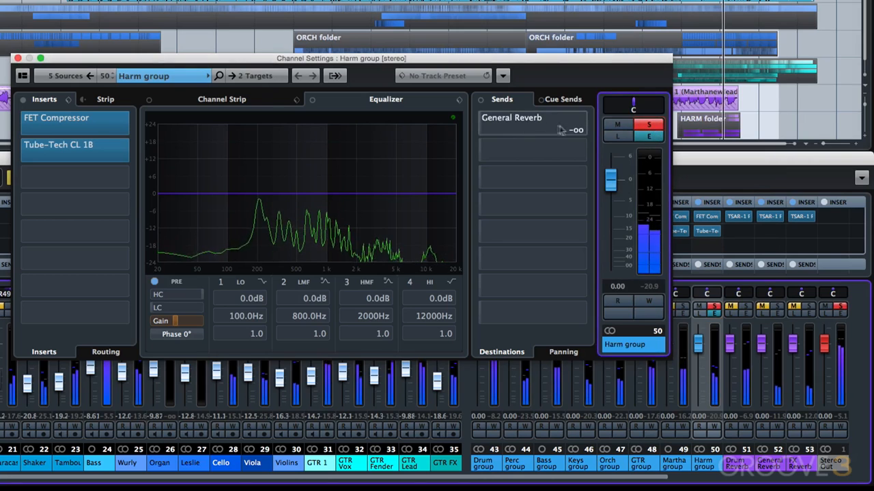
drag(517, 133, 575, 139)
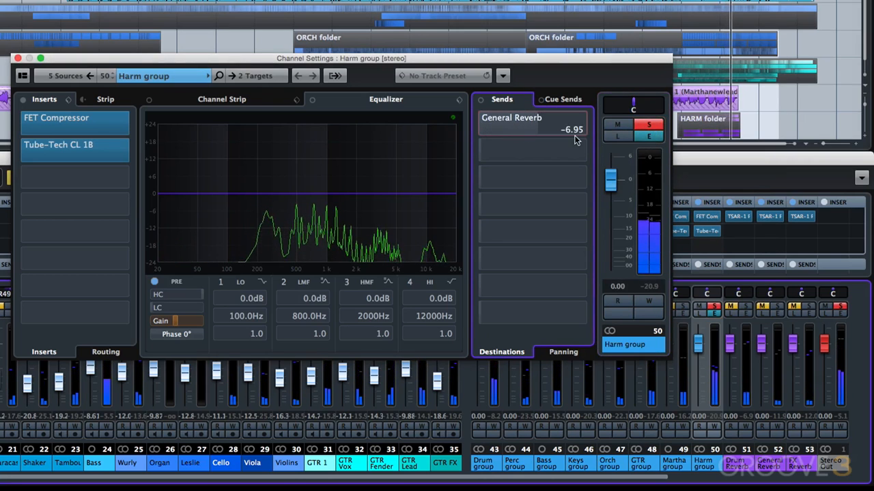
click(648, 126)
click(649, 125)
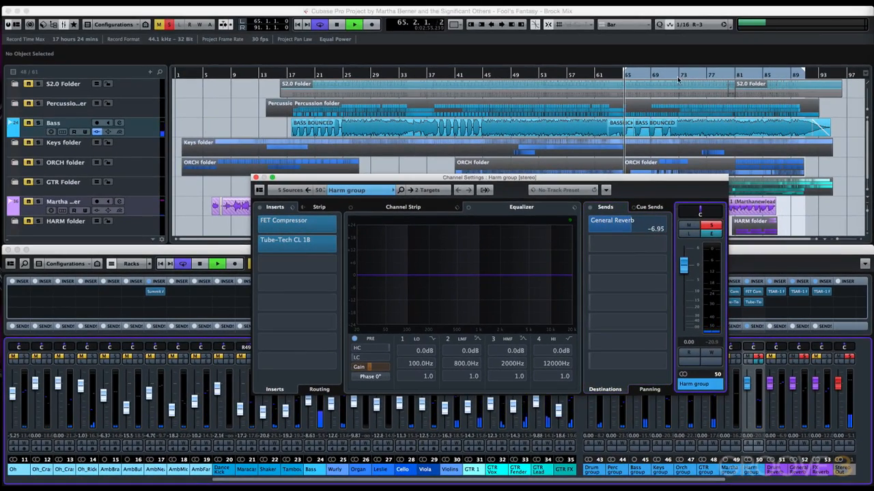
- Lower the Harm group's General Reverb send to -16.7 dB, unsolo the group, close its settings and stop playback
click(630, 229)
drag(631, 229, 613, 230)
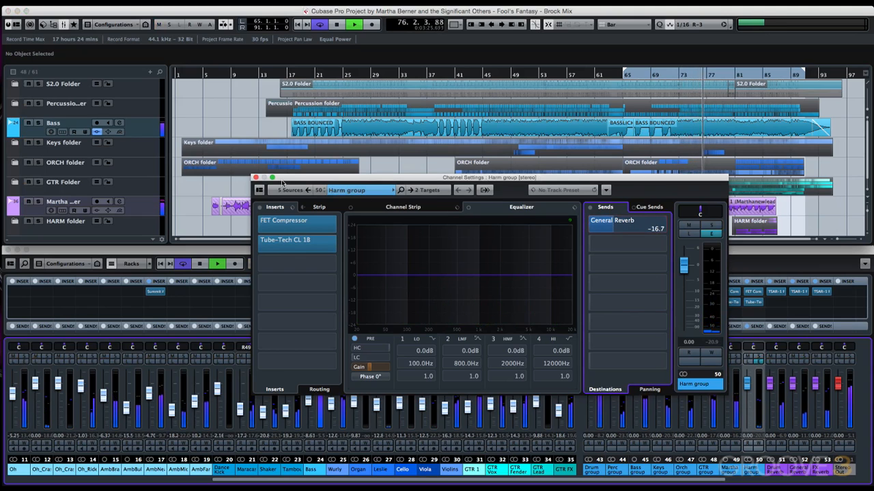
click(255, 177)
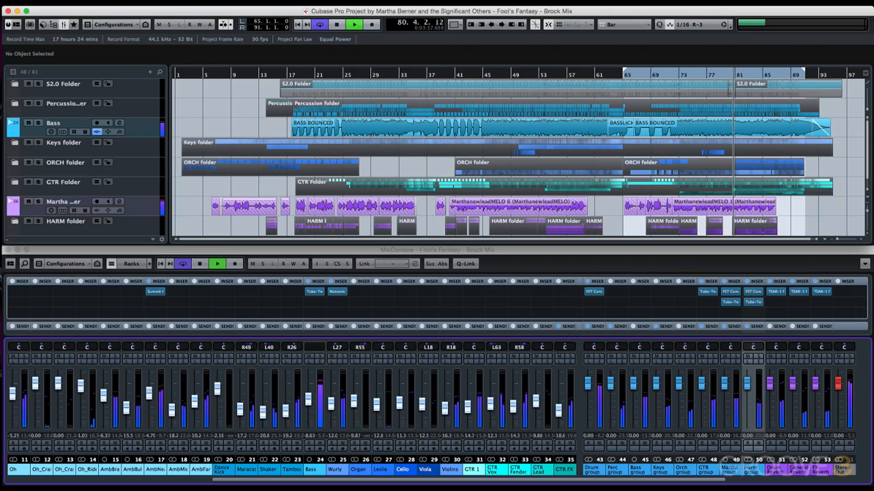
key(space)
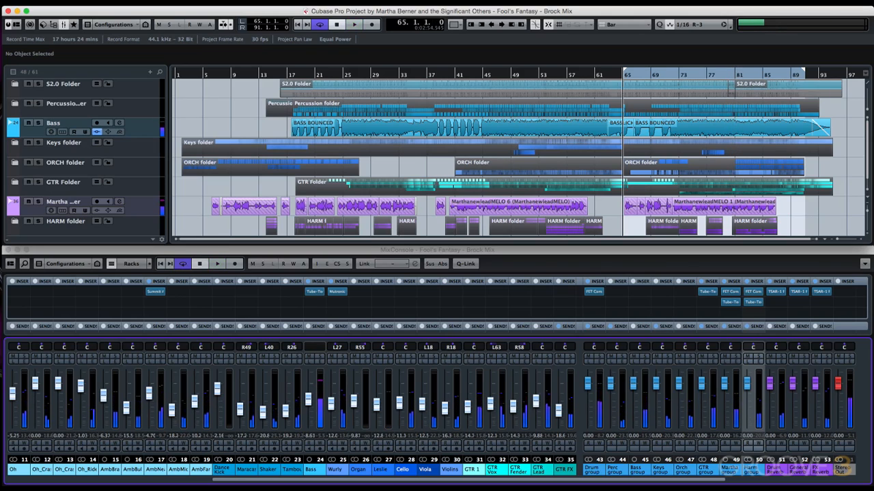